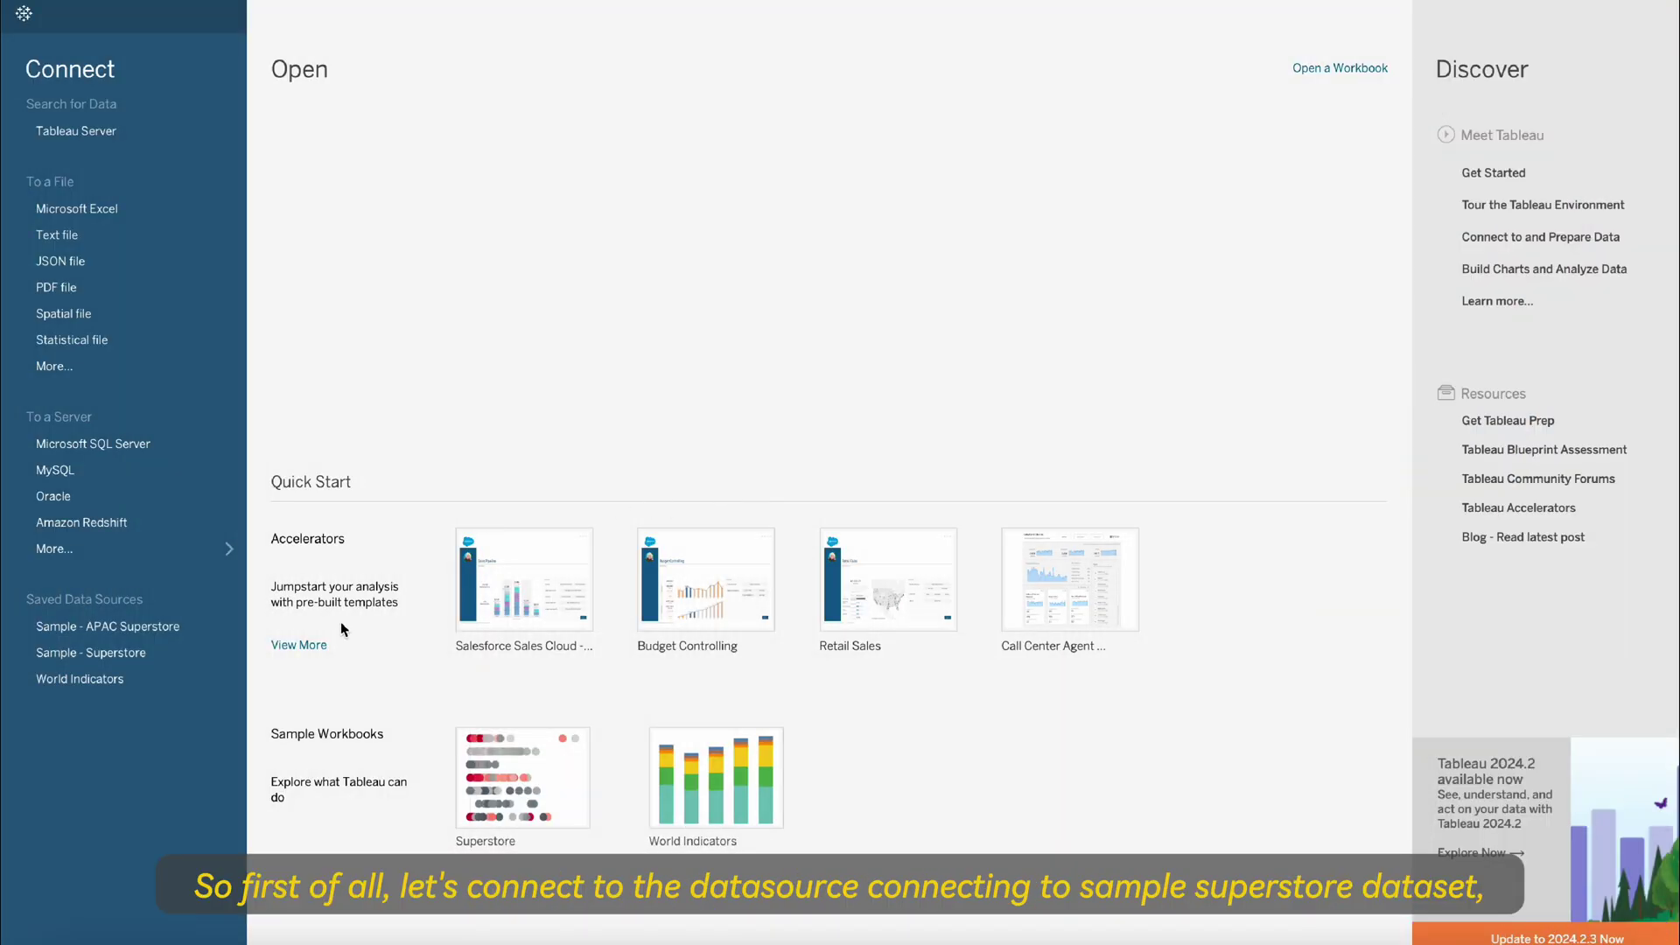
Open the Sample - Superstore data source and show the Marks card's mark type list.
left_click(138, 659)
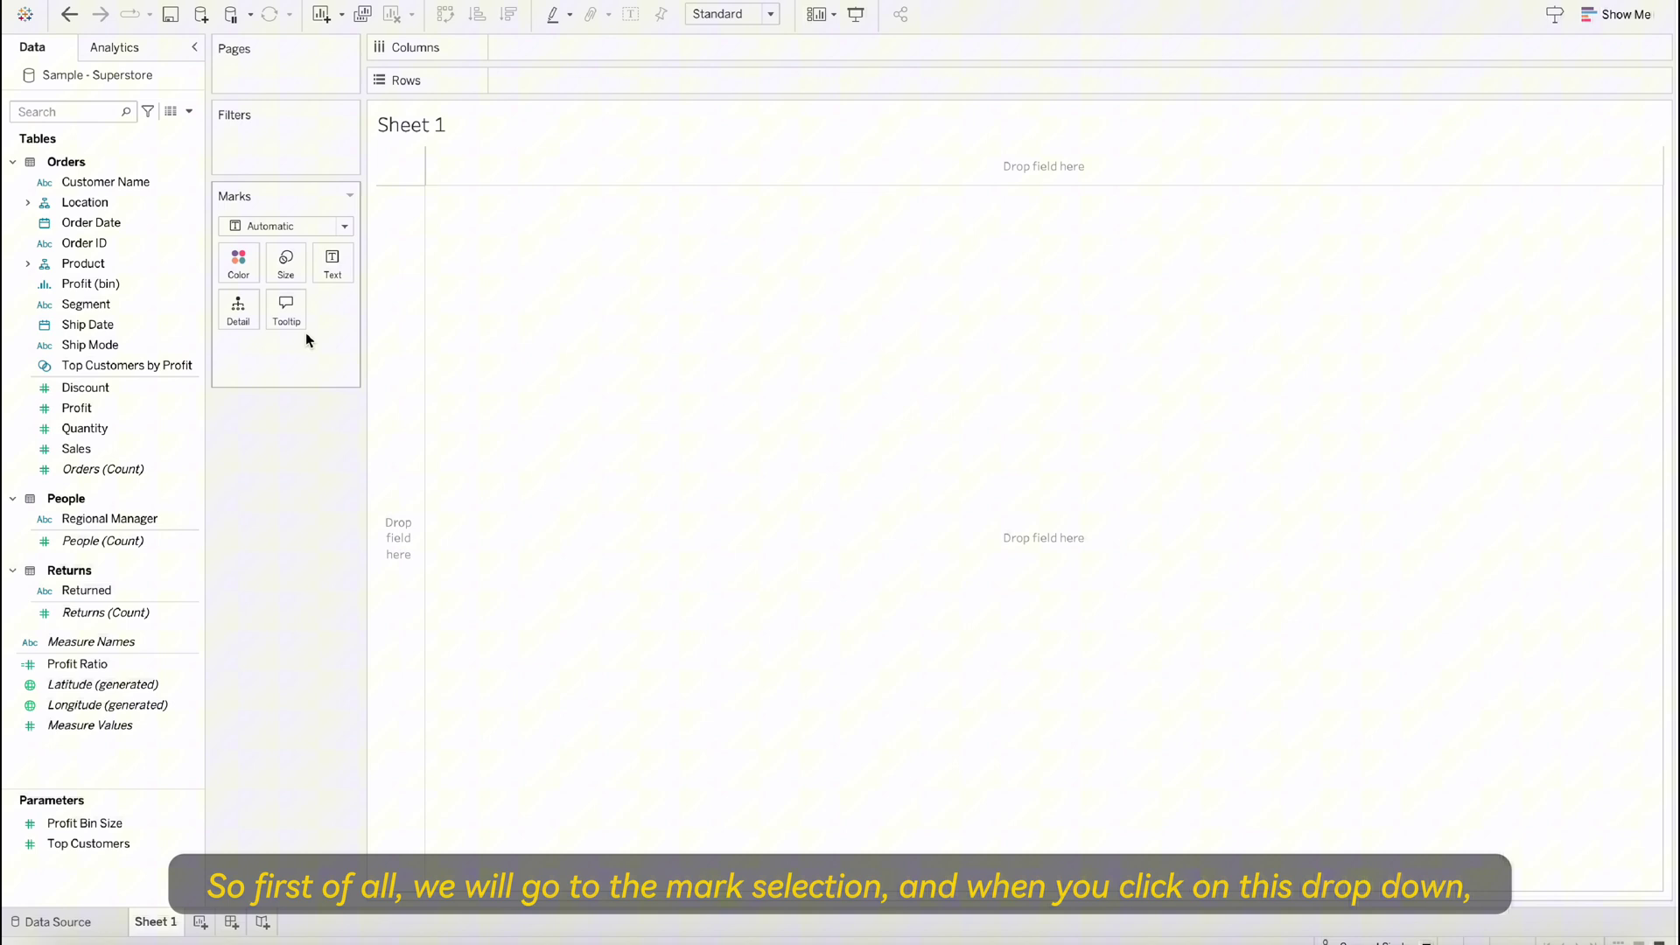
left_click(345, 228)
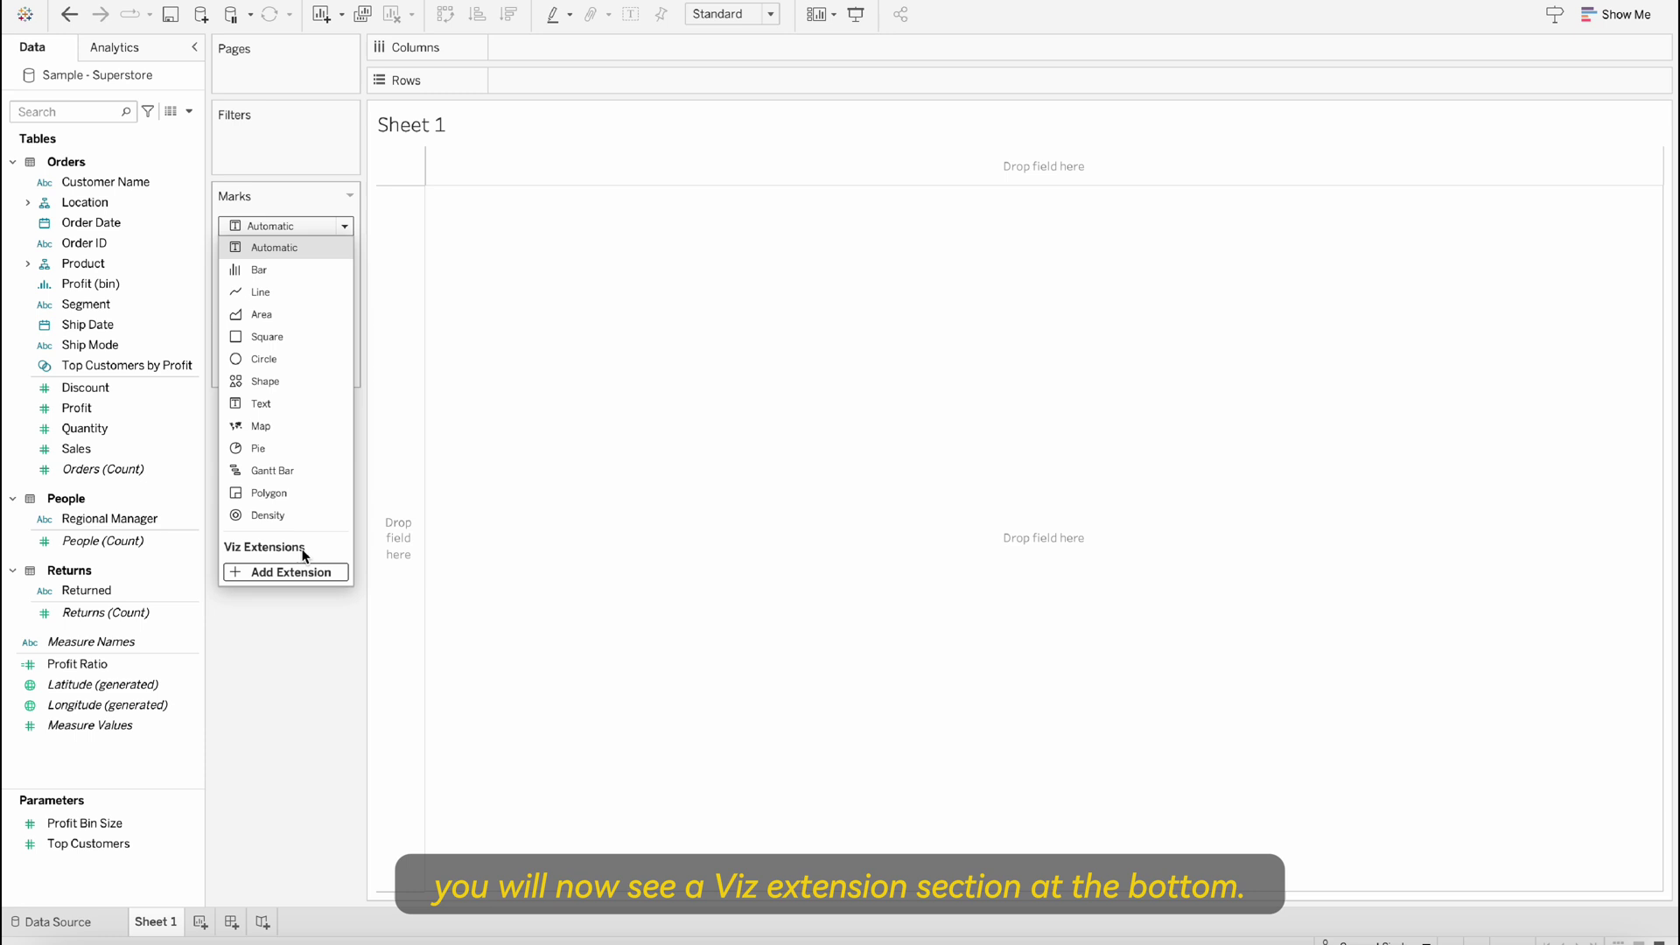
Add the Sankey viz extension by Tableau as Sheet 1's mark type.
left_click(245, 573)
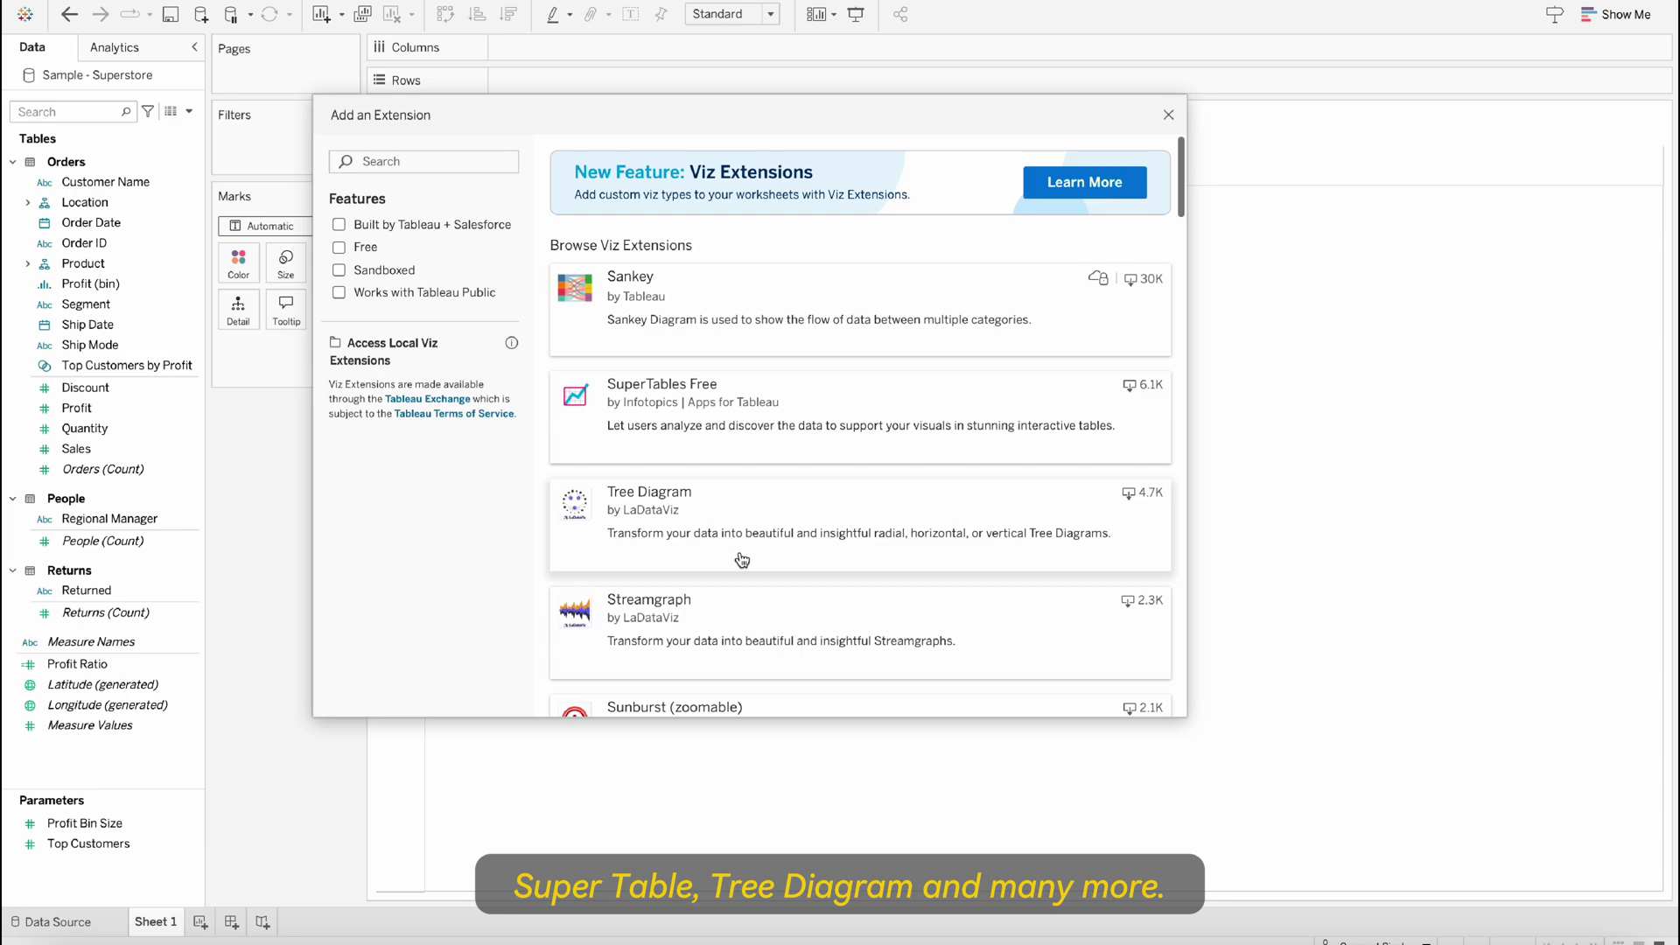
scroll(742, 560, "down", 10)
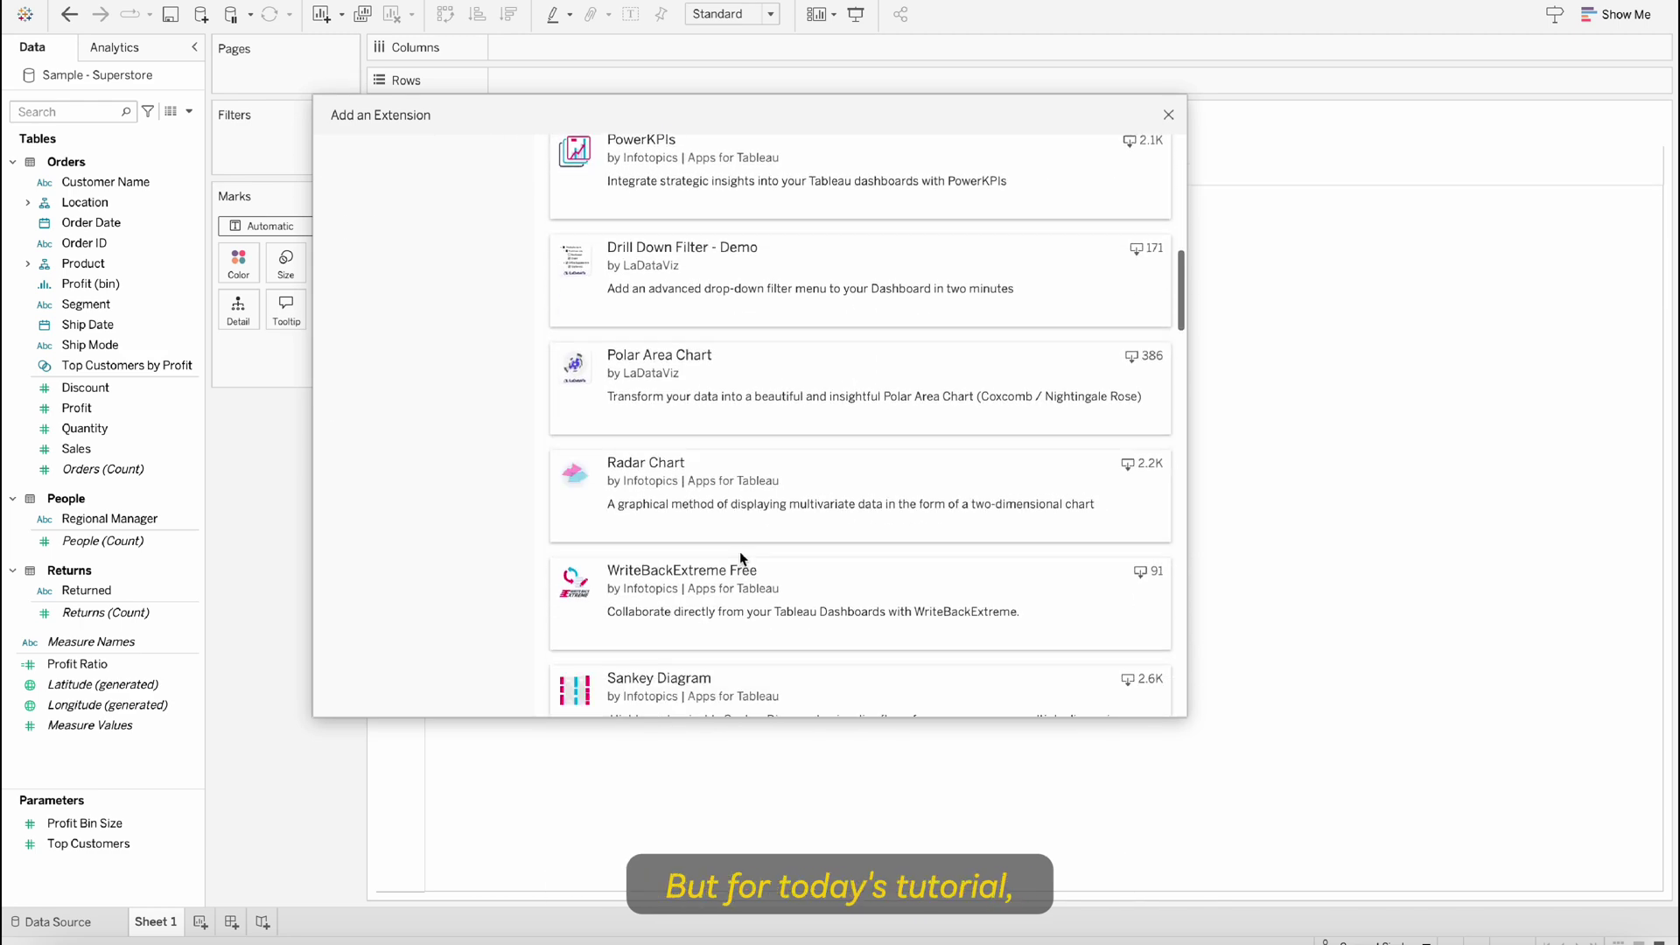
scroll(741, 558, "up", 15)
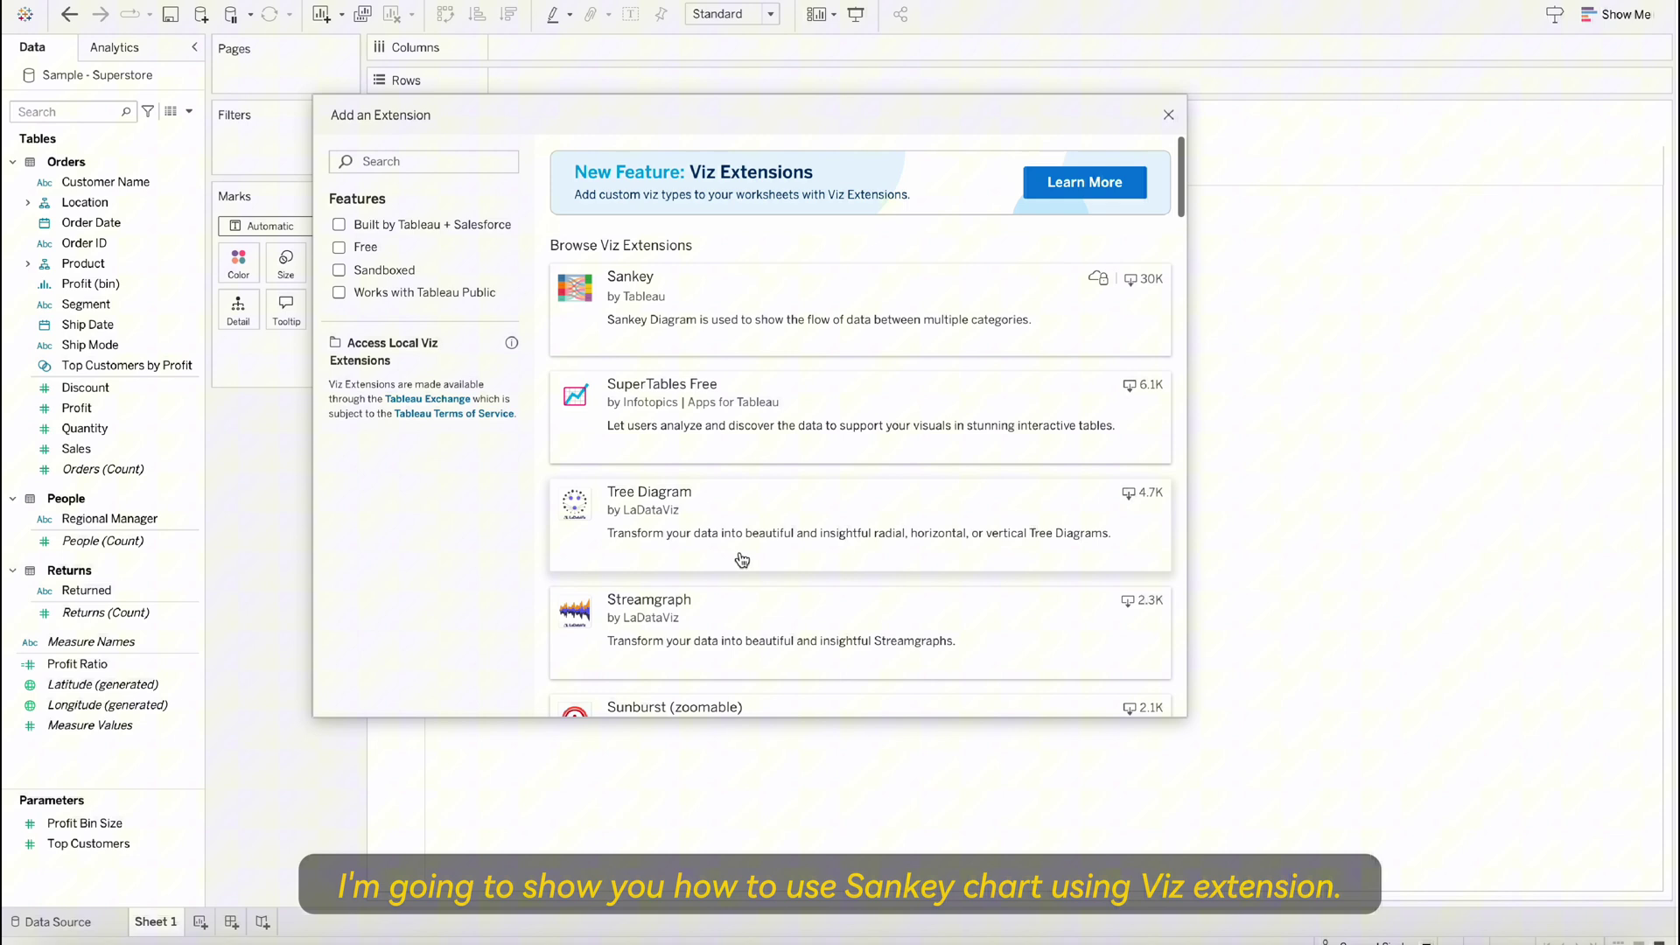
left_click(738, 293)
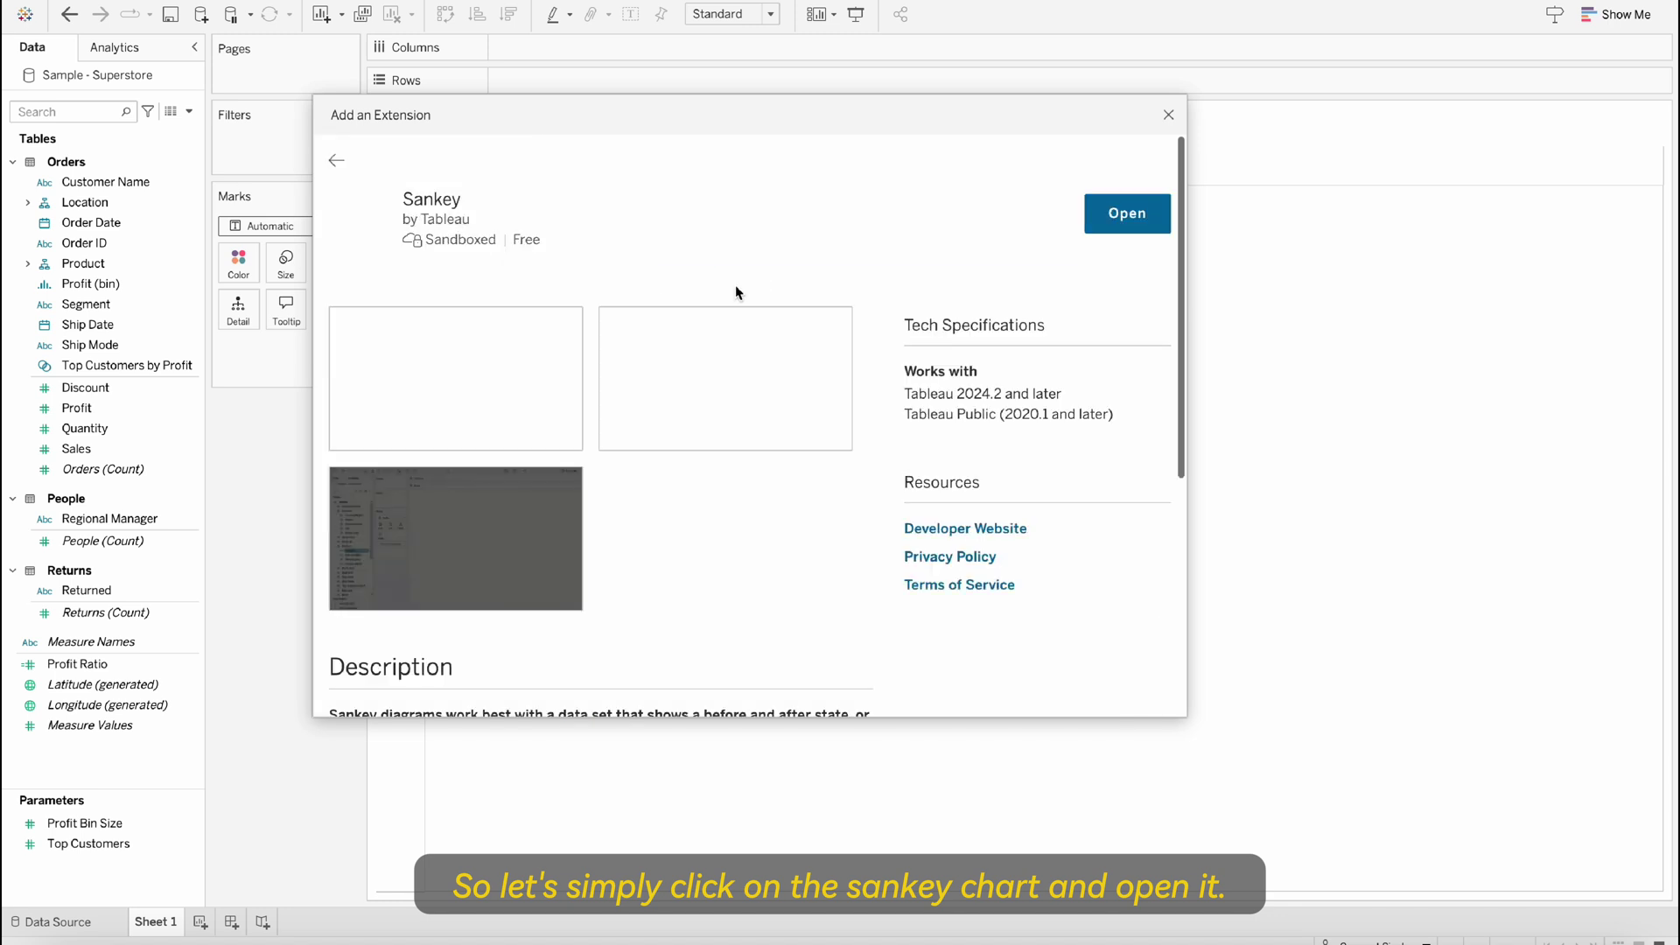
left_click(1127, 217)
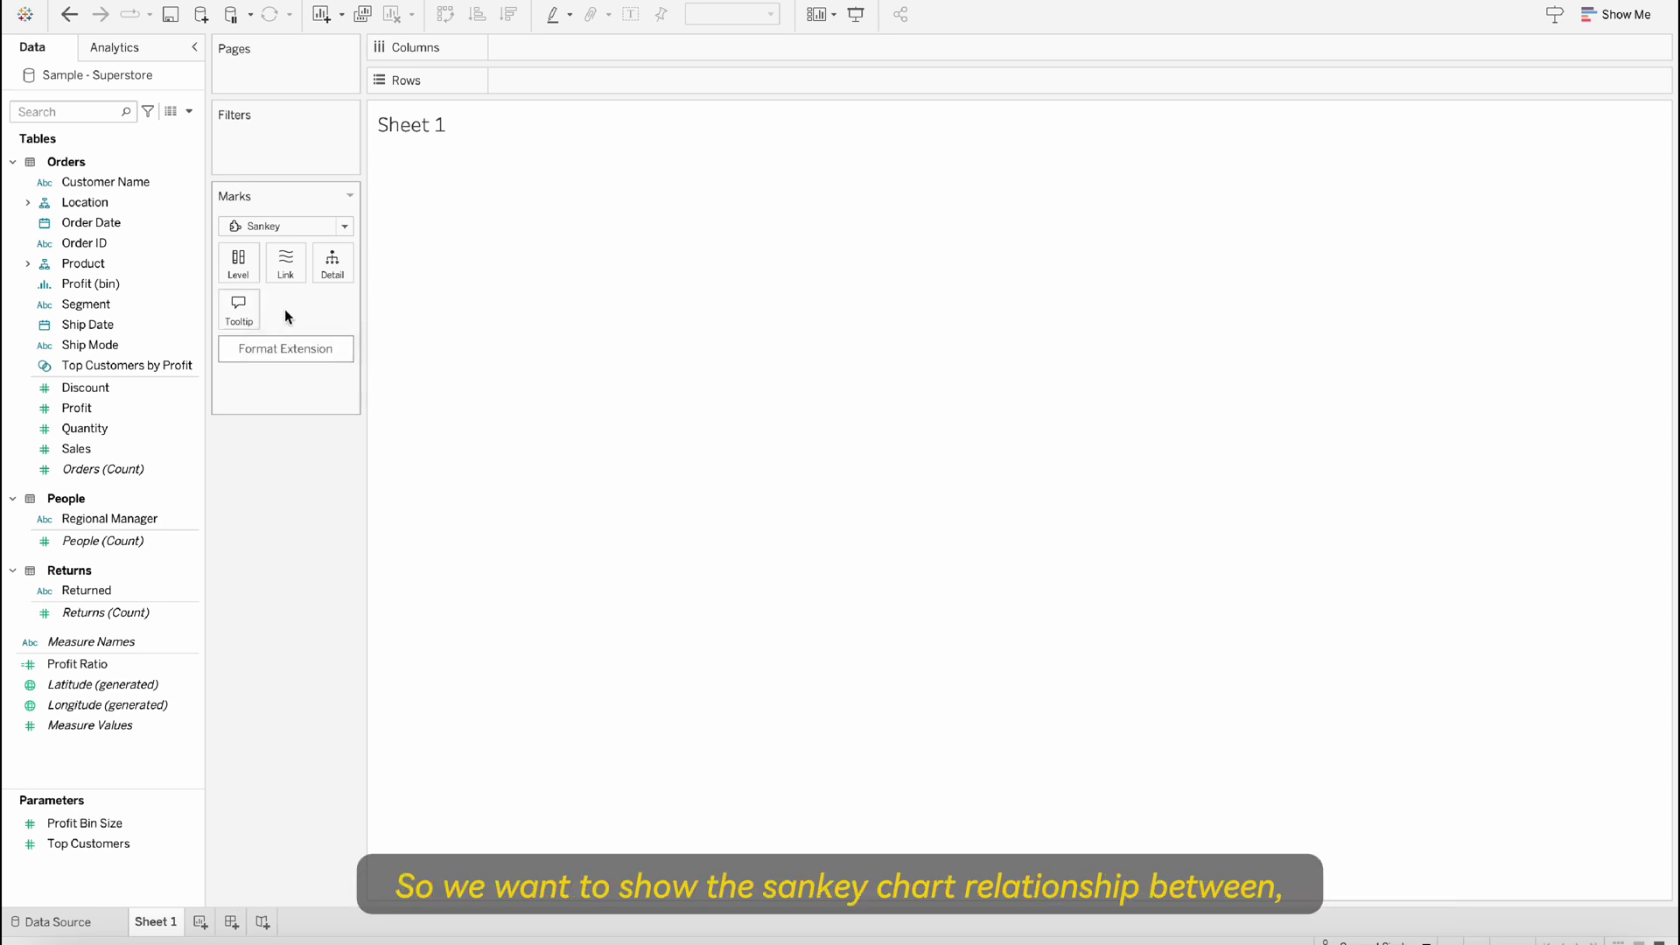
Add Category and Segment from the Product fields as the first two Sankey levels.
left_click(28, 266)
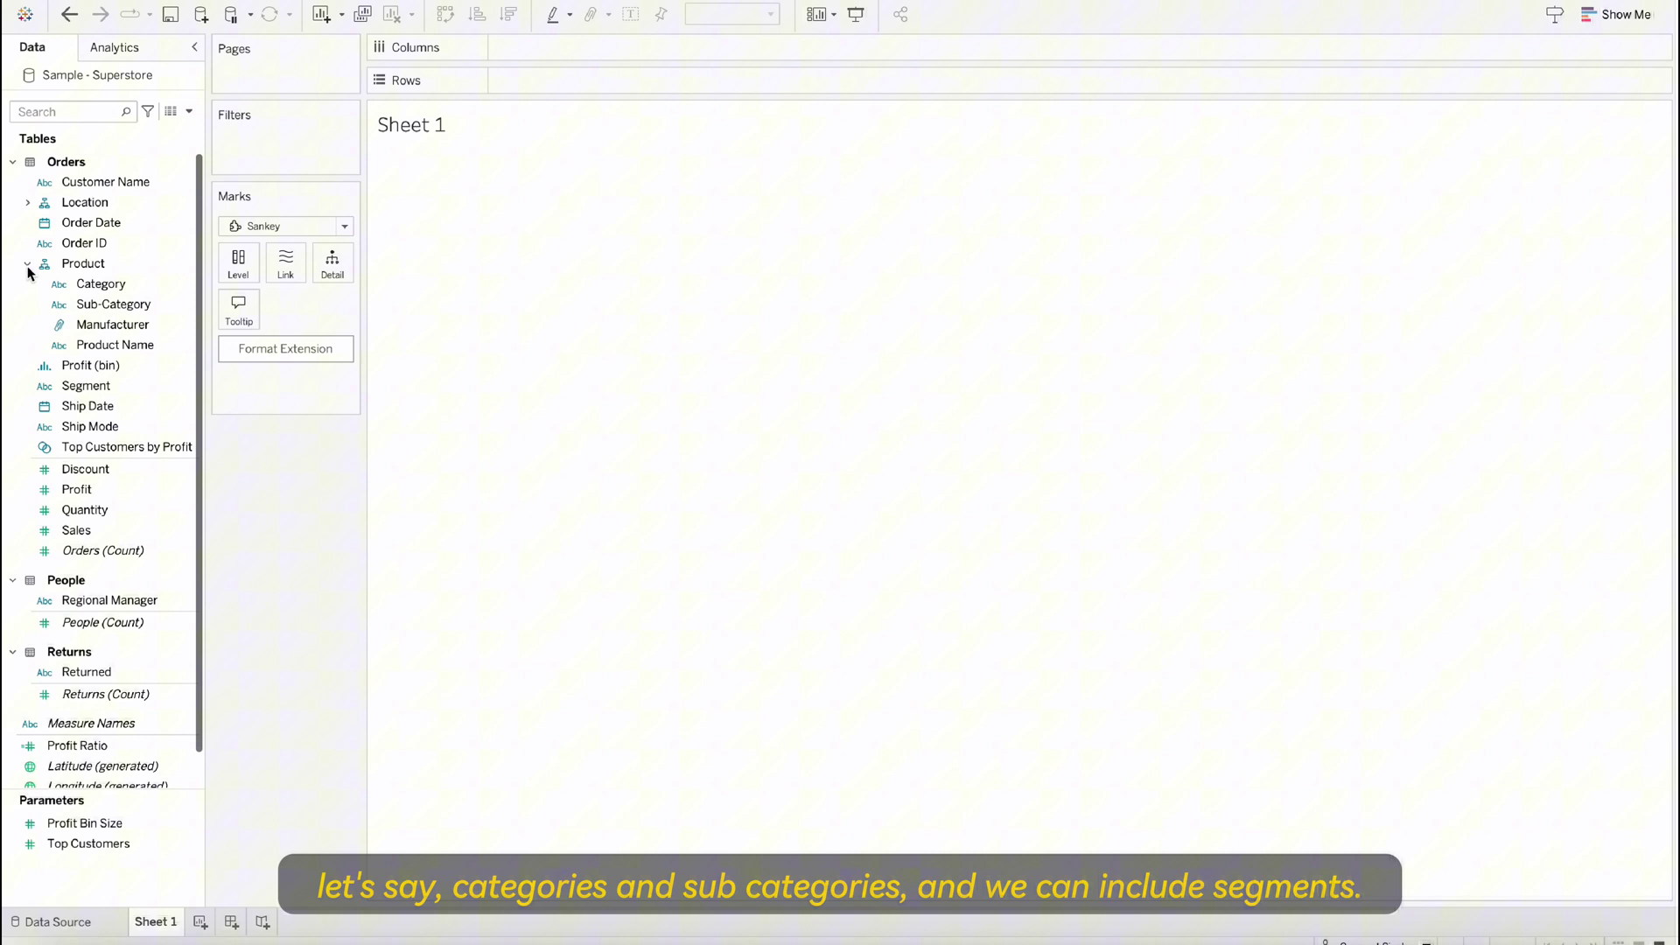
left_click(99, 285)
left_click(105, 306)
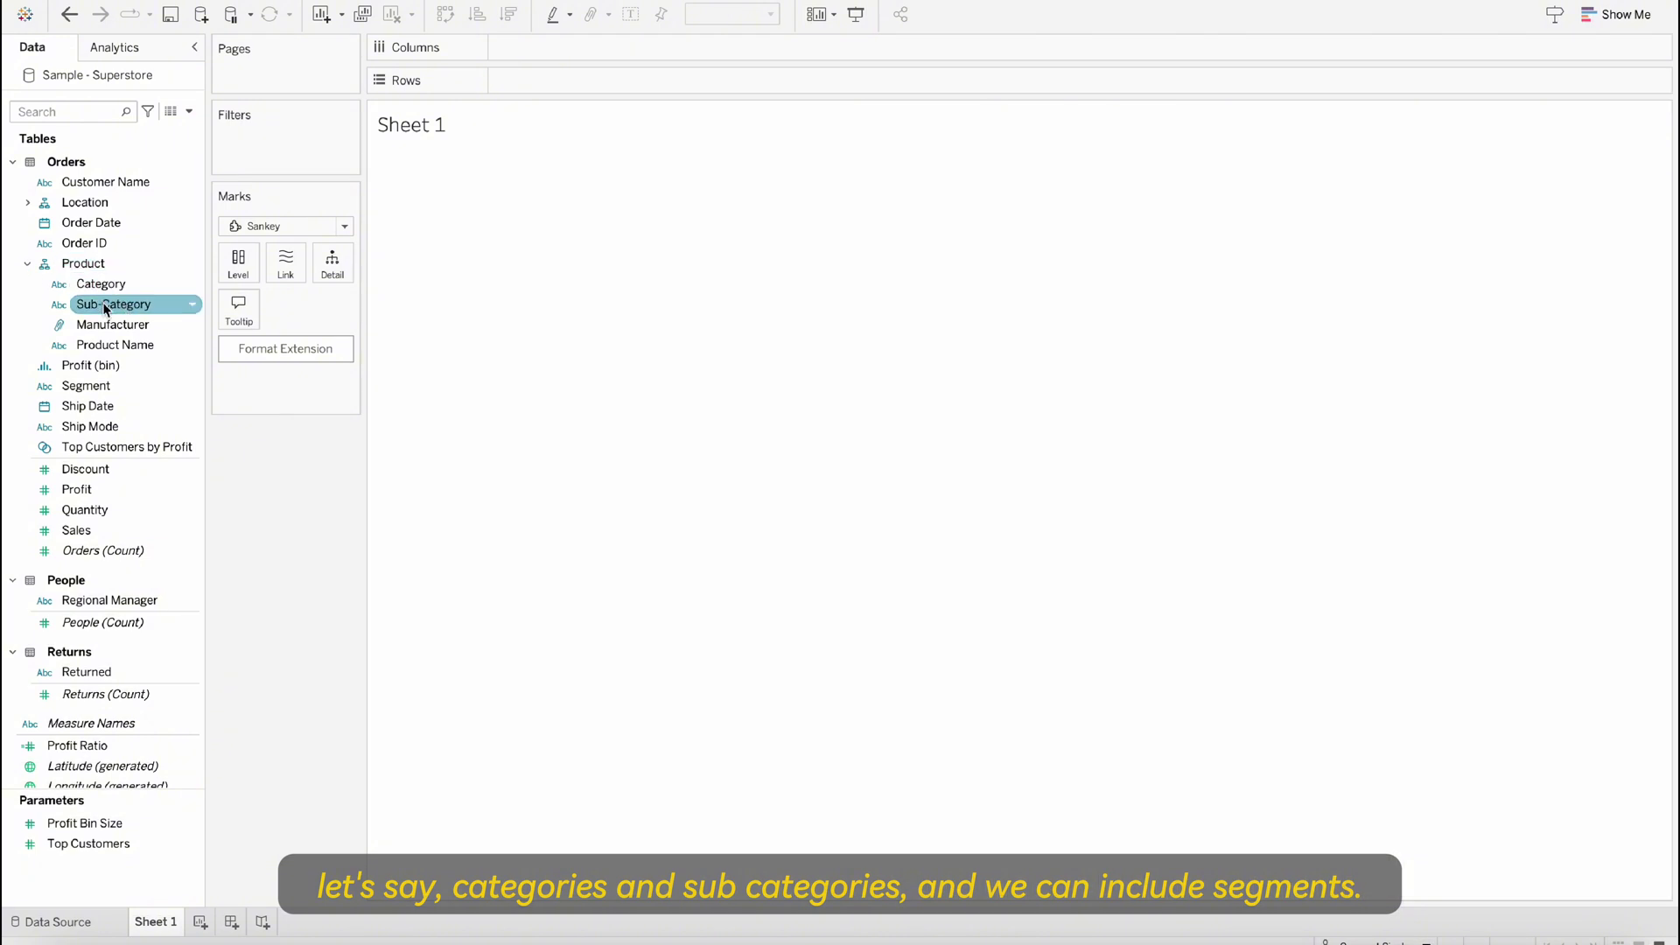
left_click(112, 382)
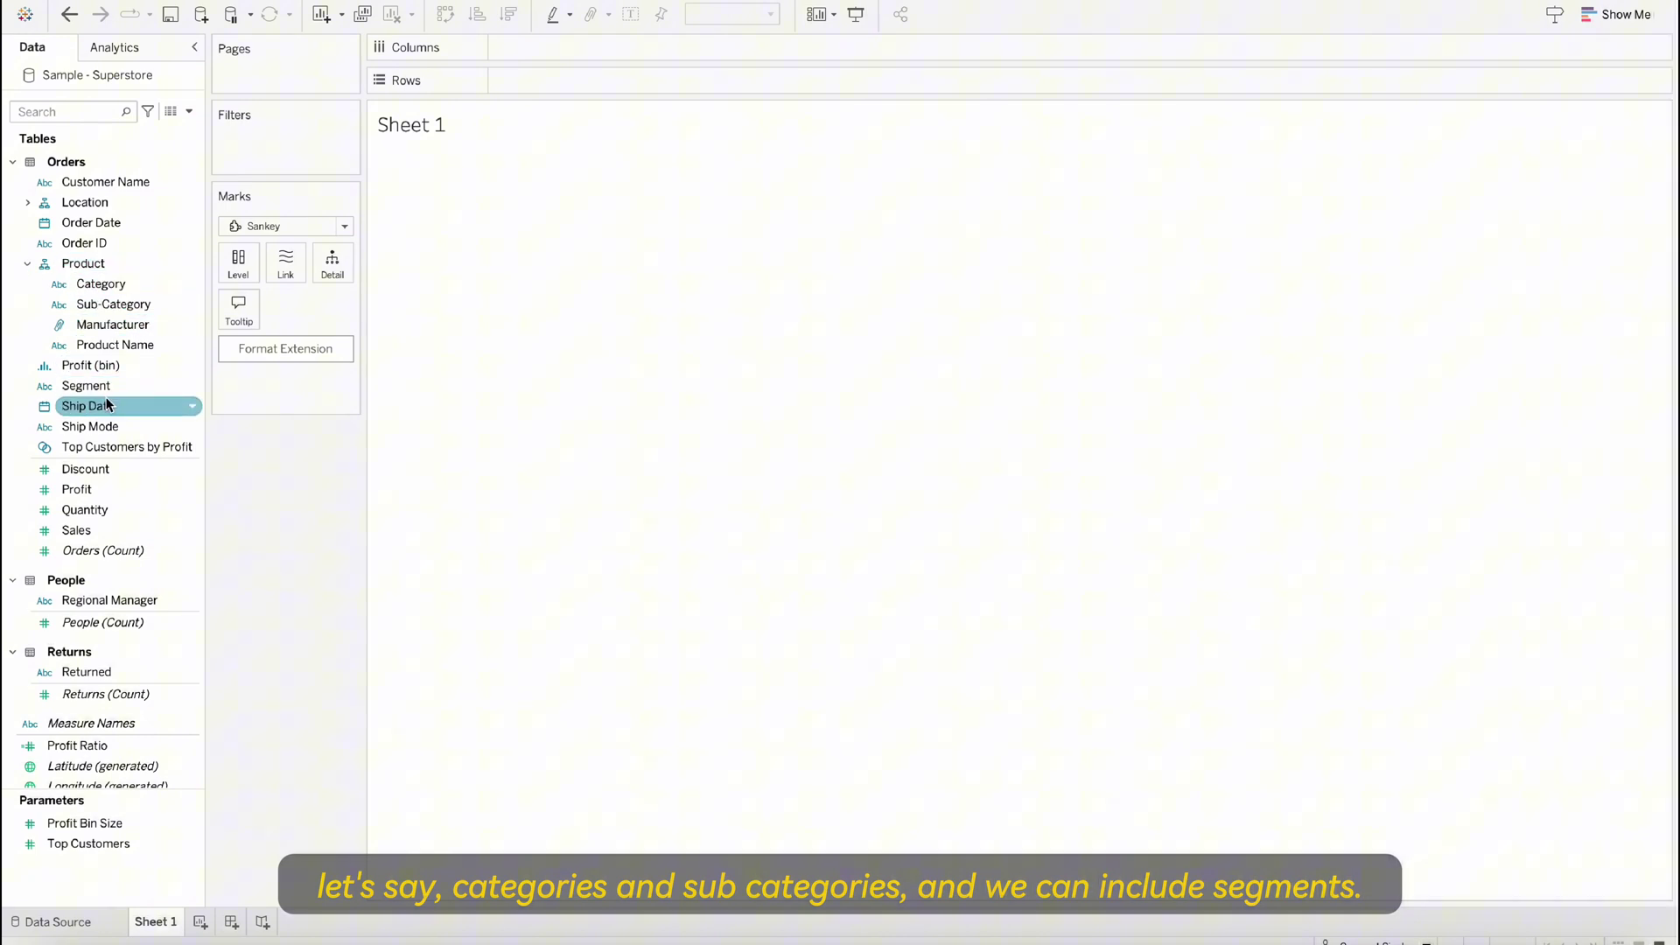
left_click(109, 288)
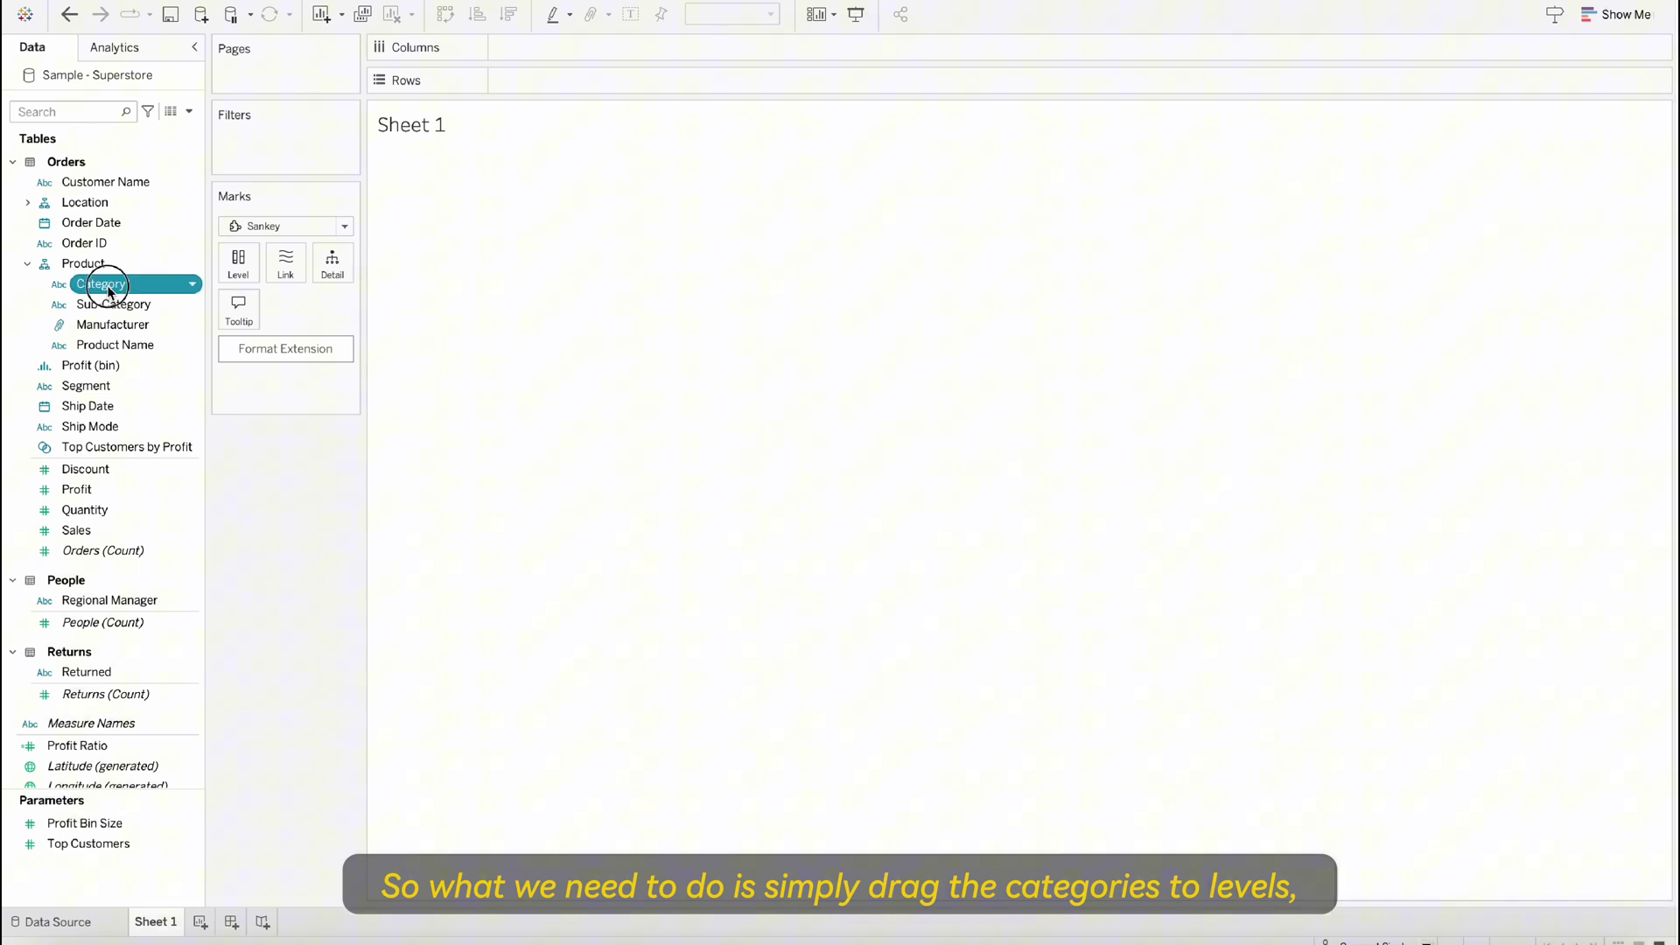
left_click_drag(109, 291, 227, 260)
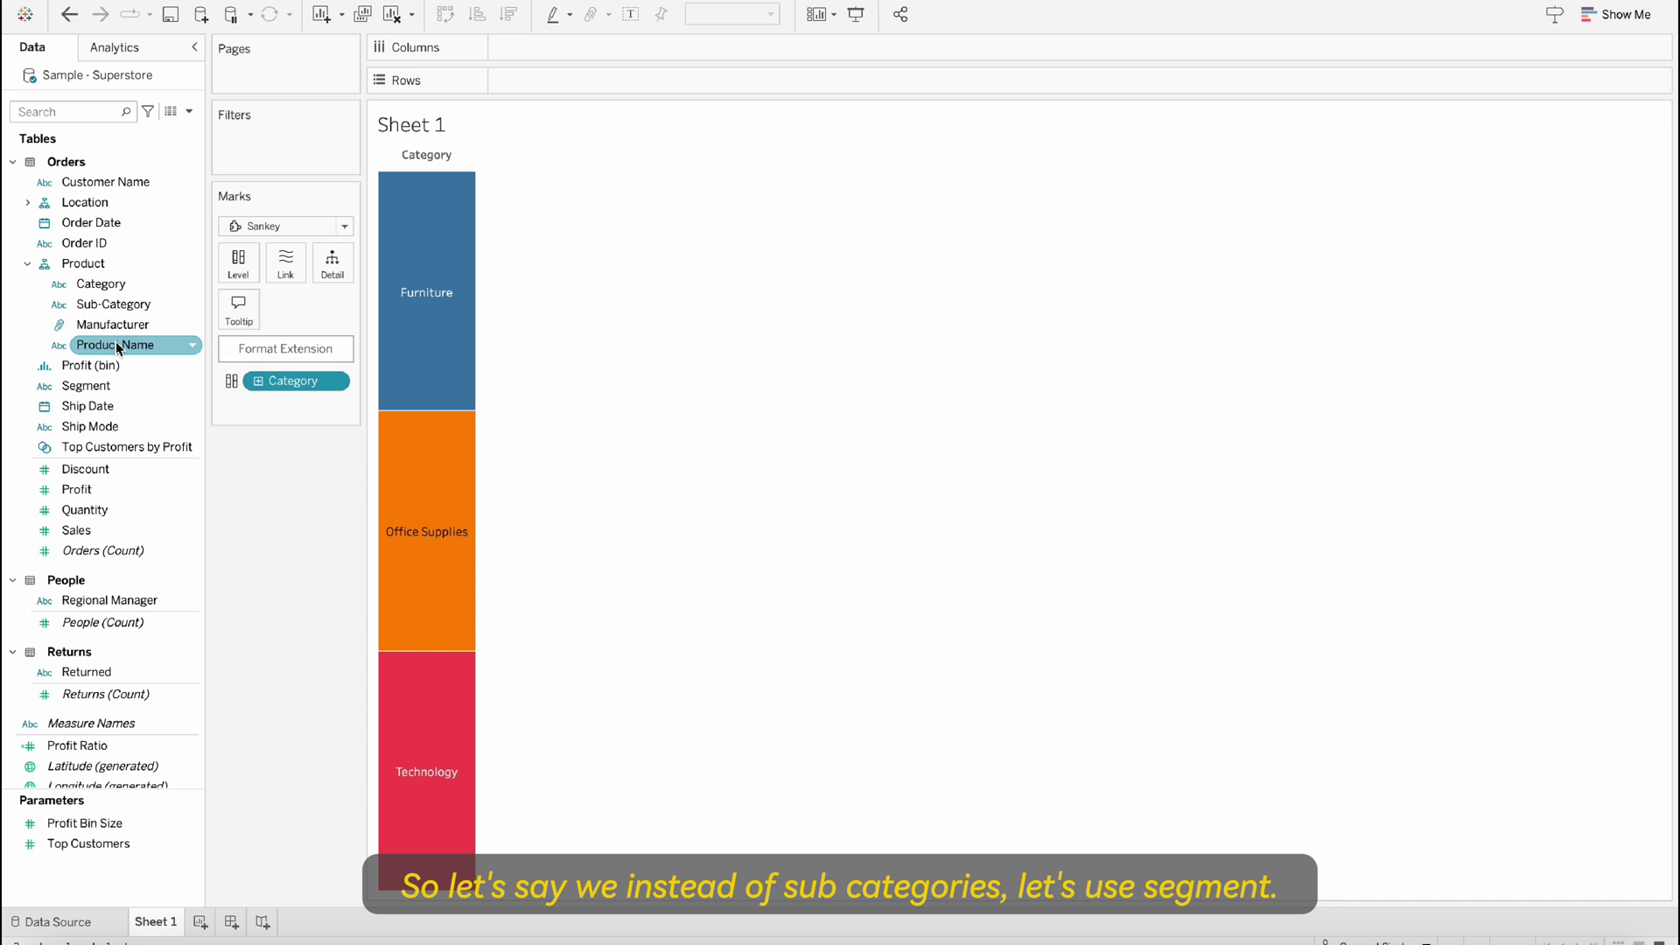
left_click_drag(102, 388, 238, 262)
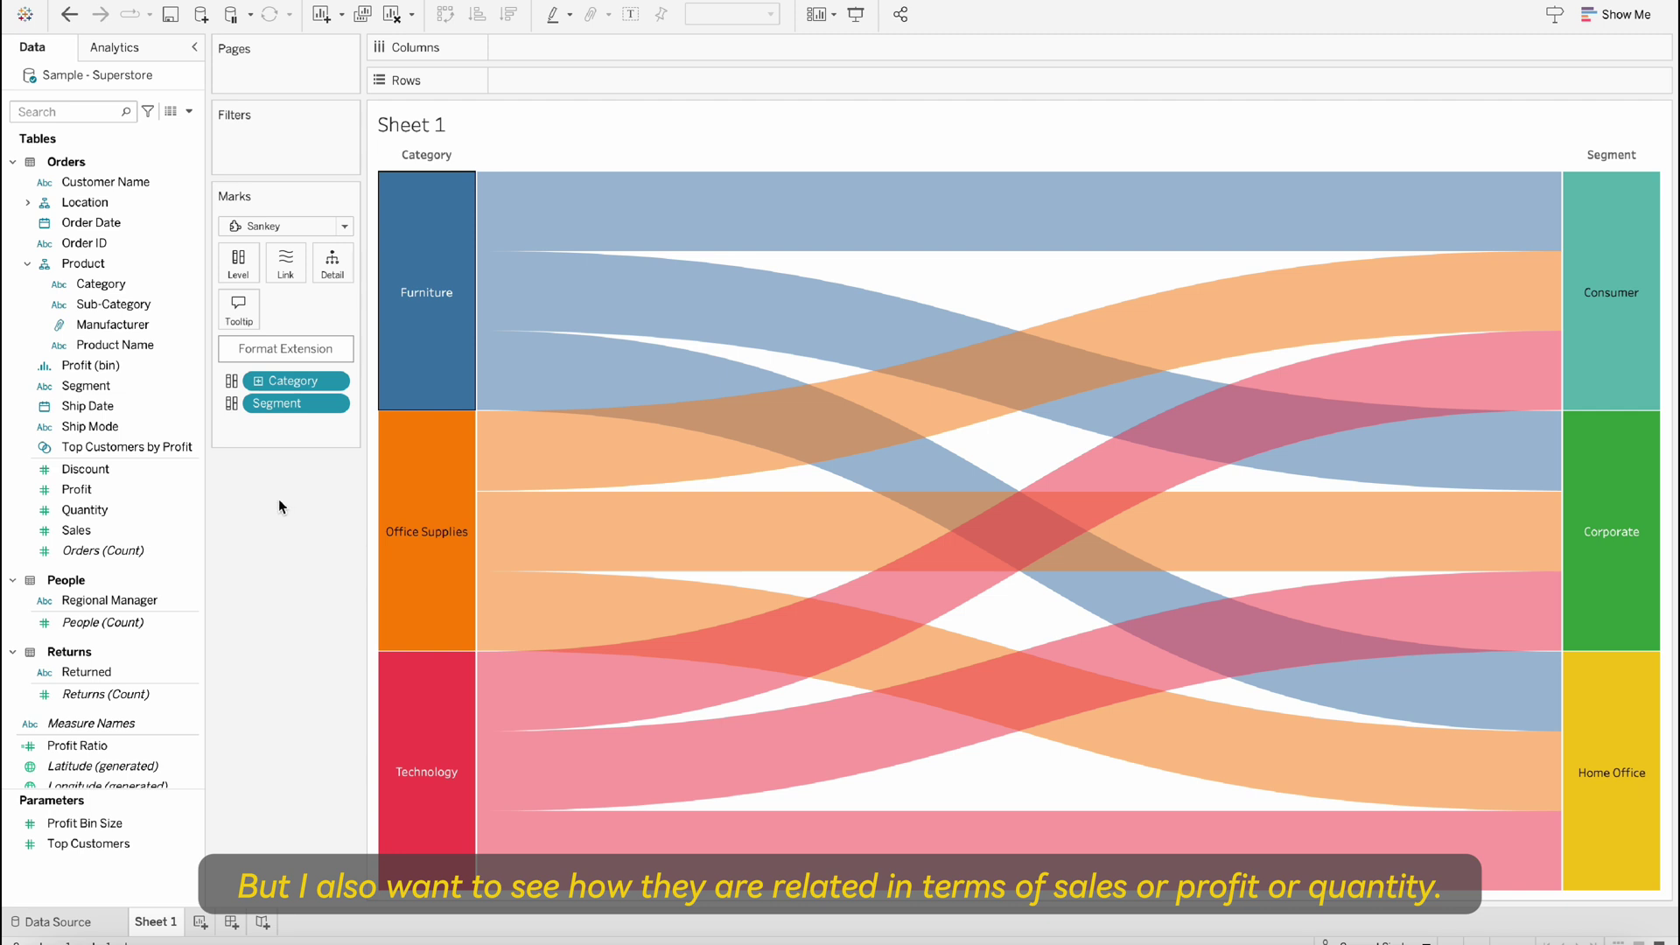
Drop Sales on Link so flows show SUM(Sales), e.g. Furniture to Consumer 394,724.
left_click_drag(83, 532, 282, 273)
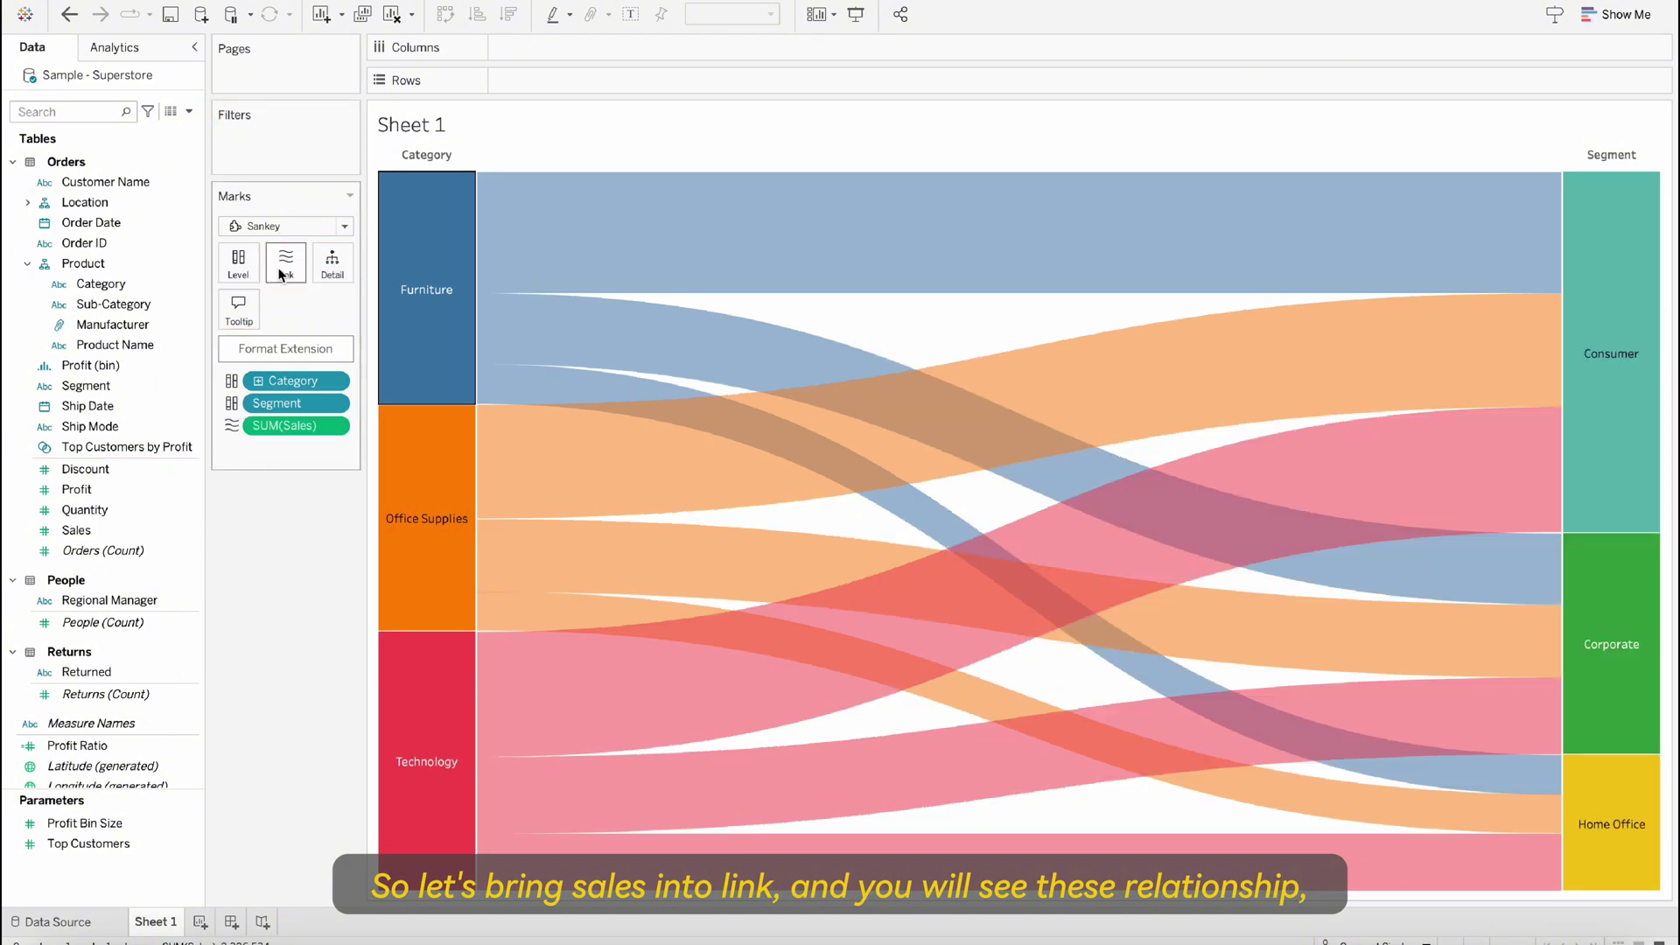
mouse_move(818, 190)
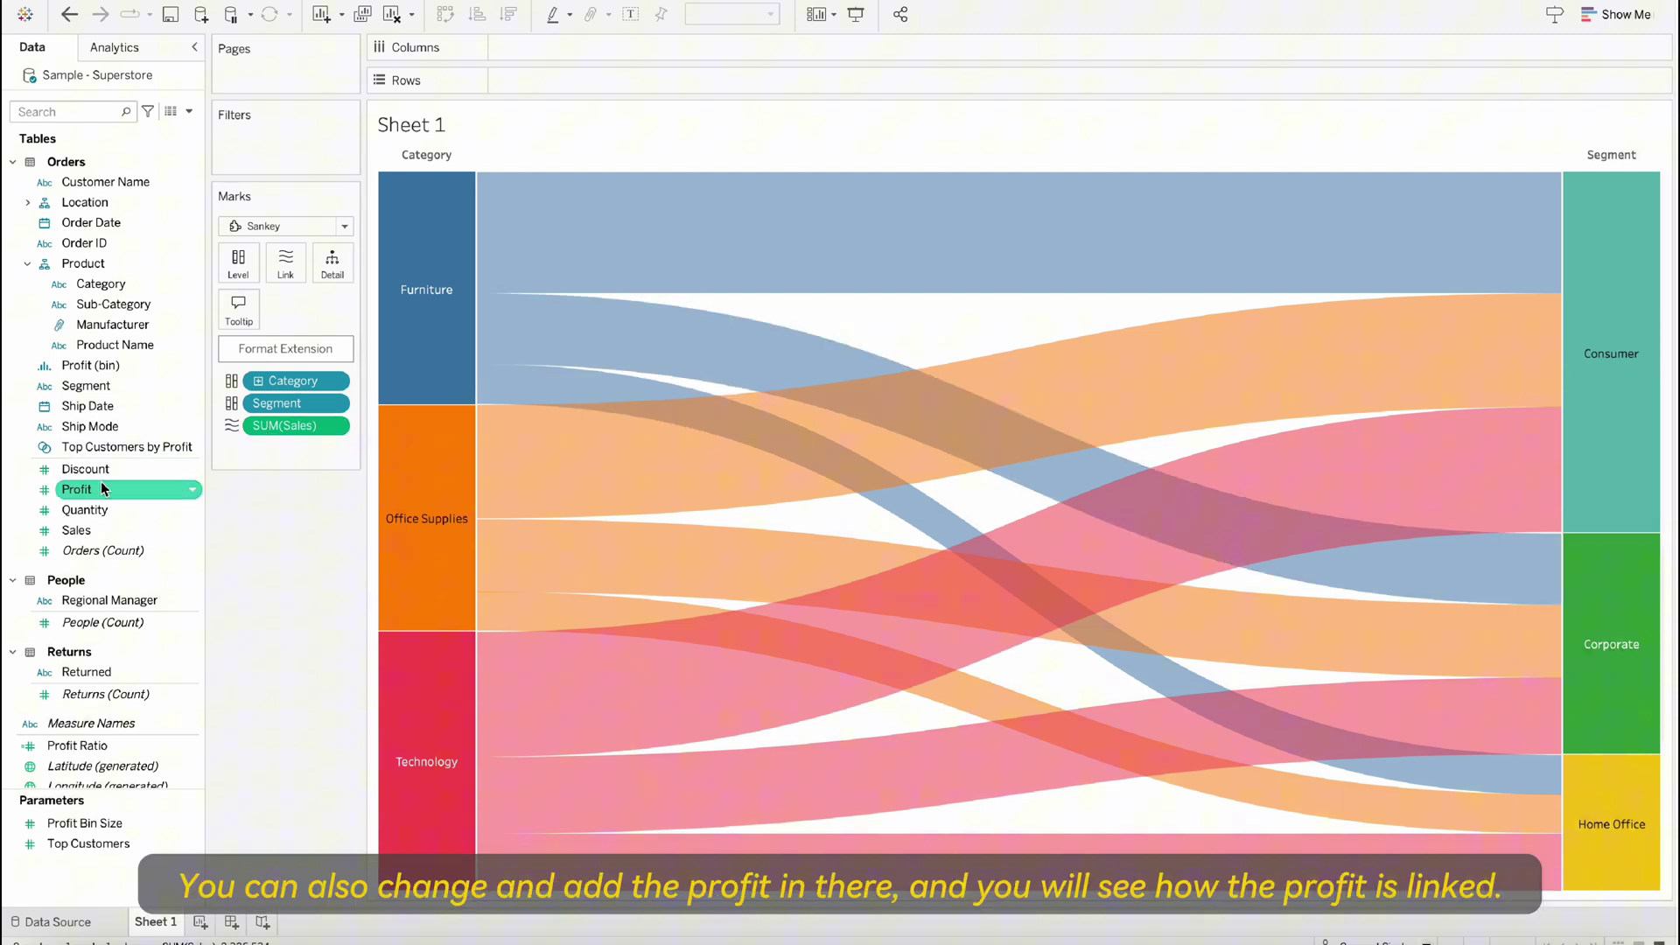
Replace SUM(Sales) with SUM(Profit) on Link and inspect the profit-sized flows.
left_click_drag(98, 487, 283, 273)
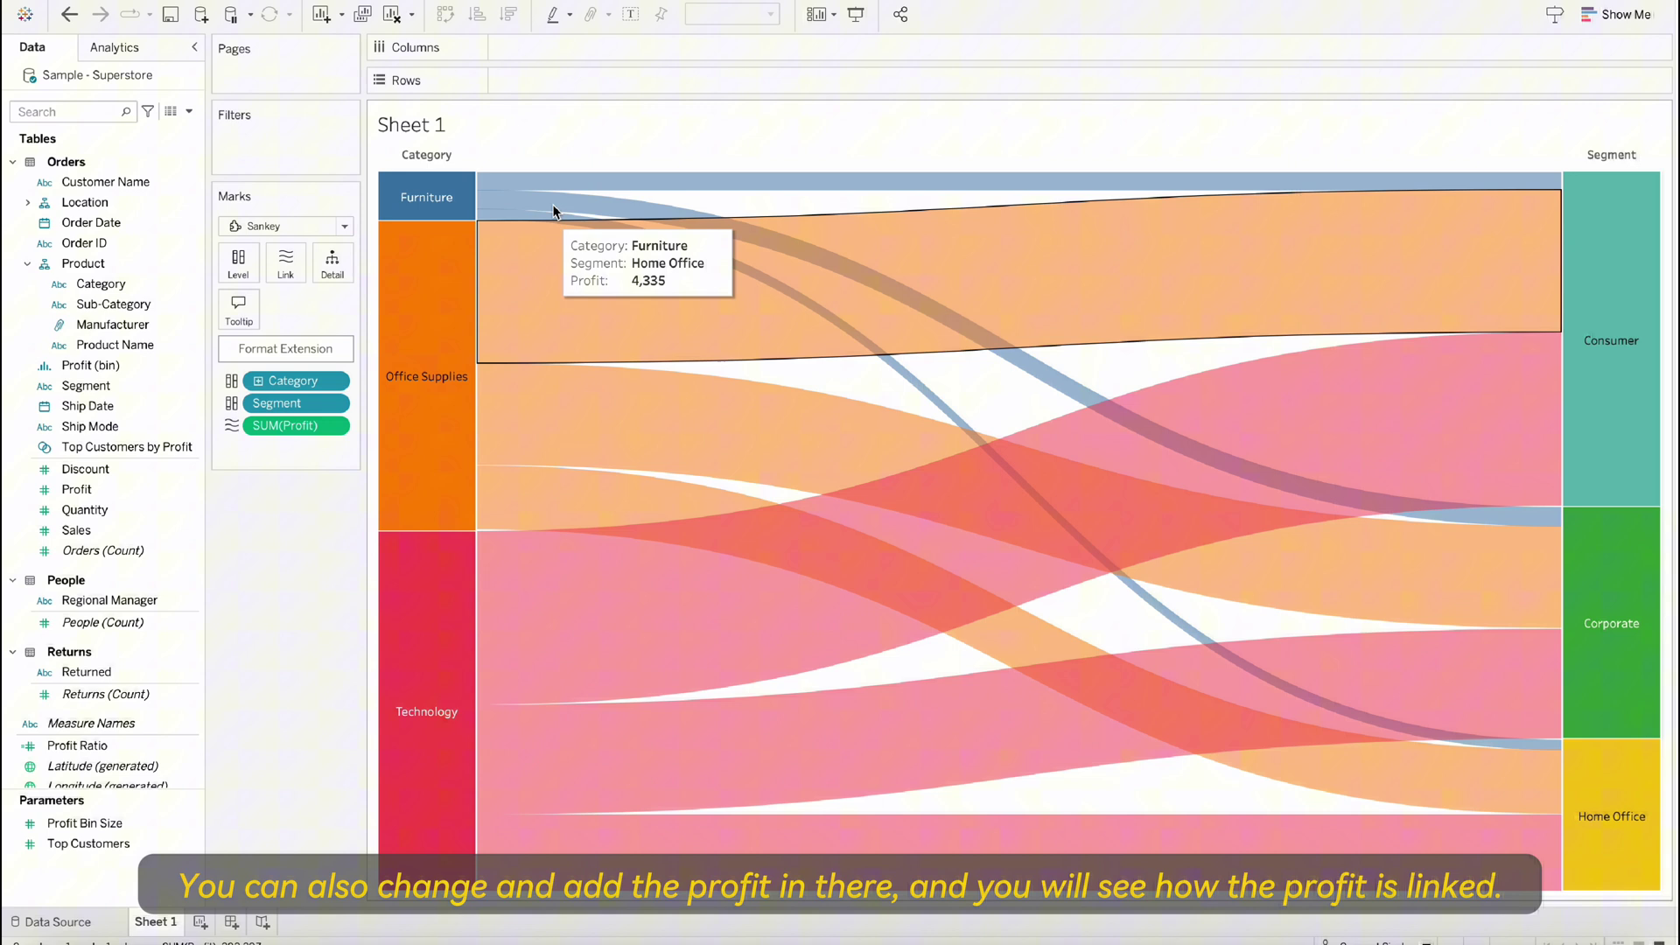
mouse_move(595, 179)
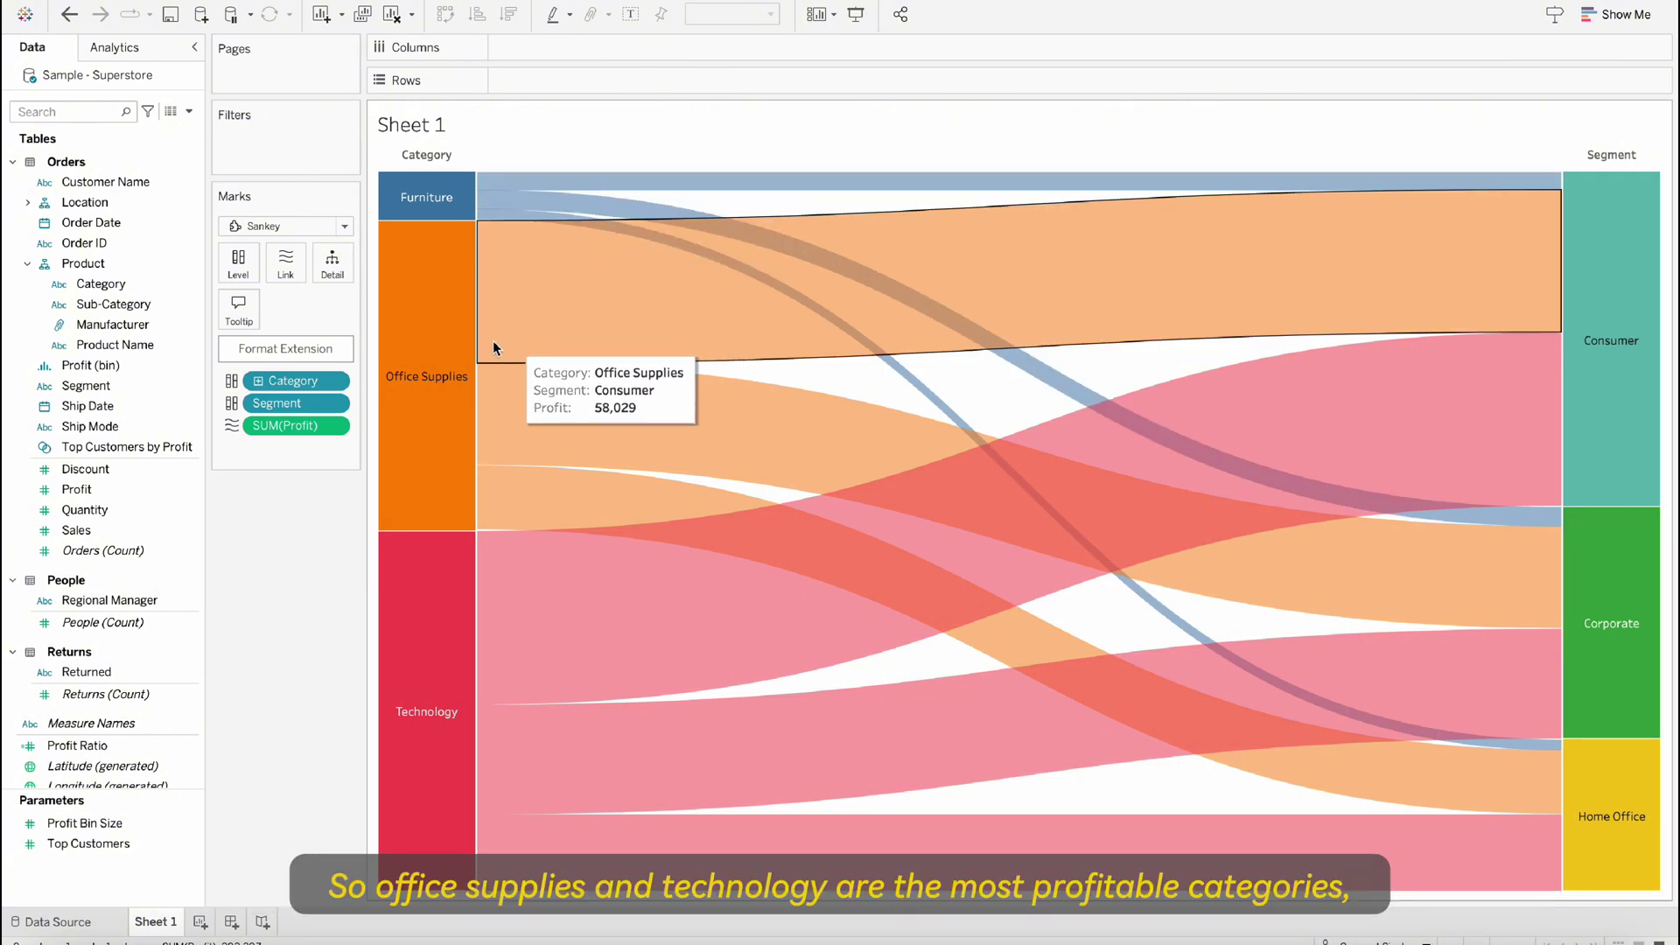
mouse_move(509, 597)
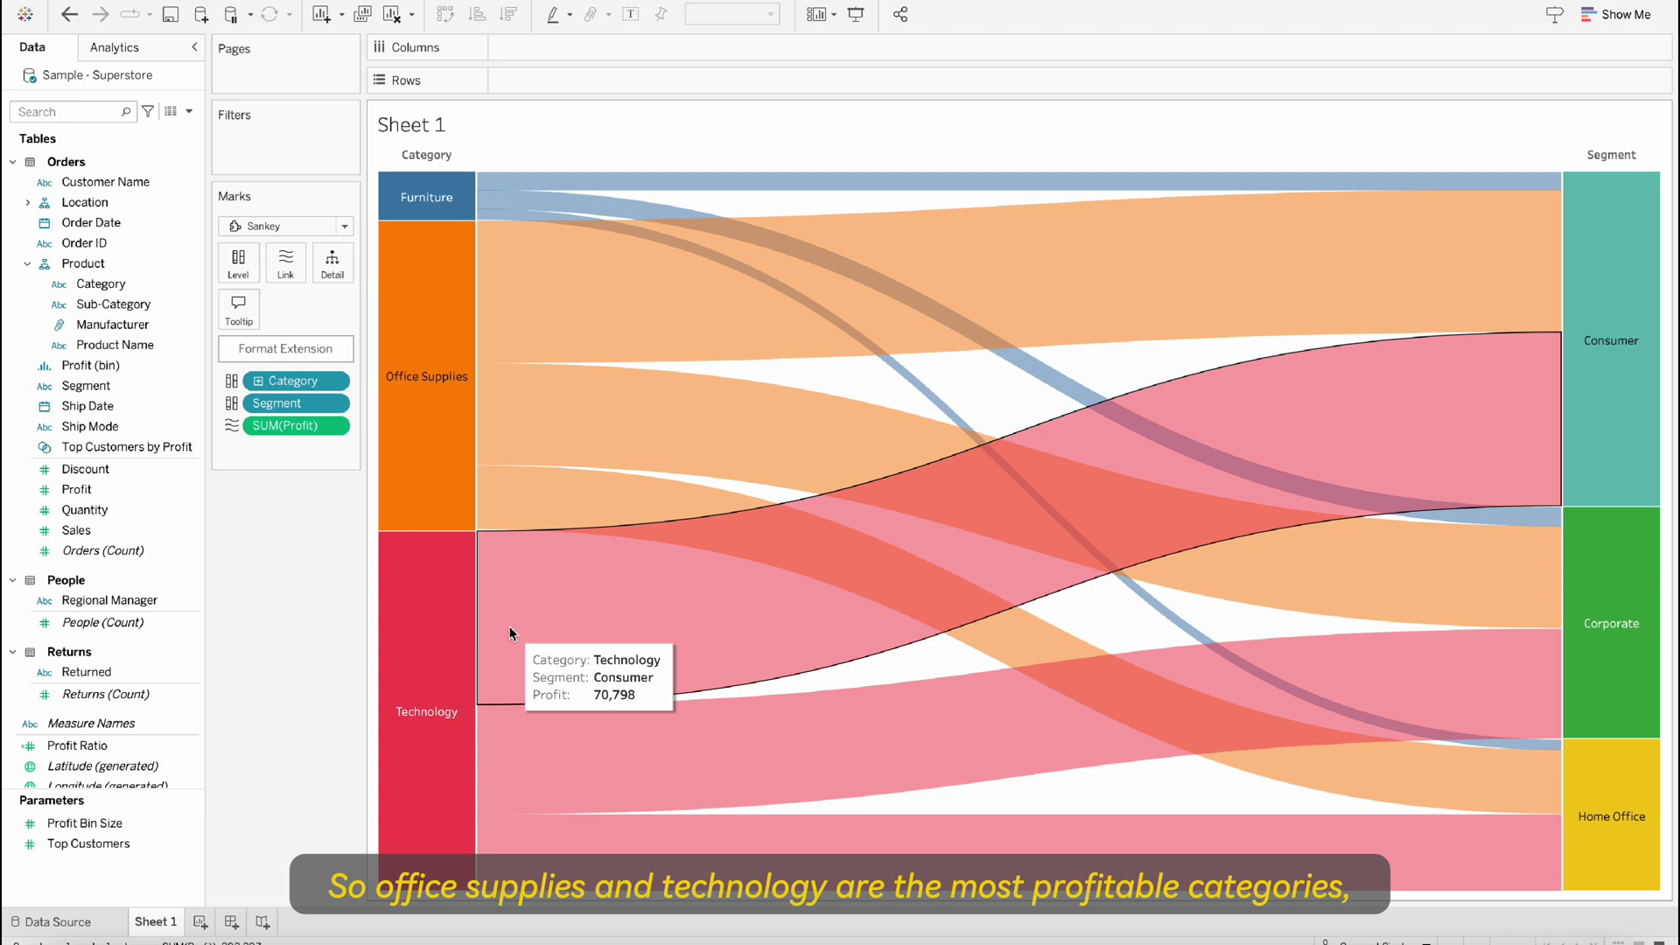
mouse_move(542, 501)
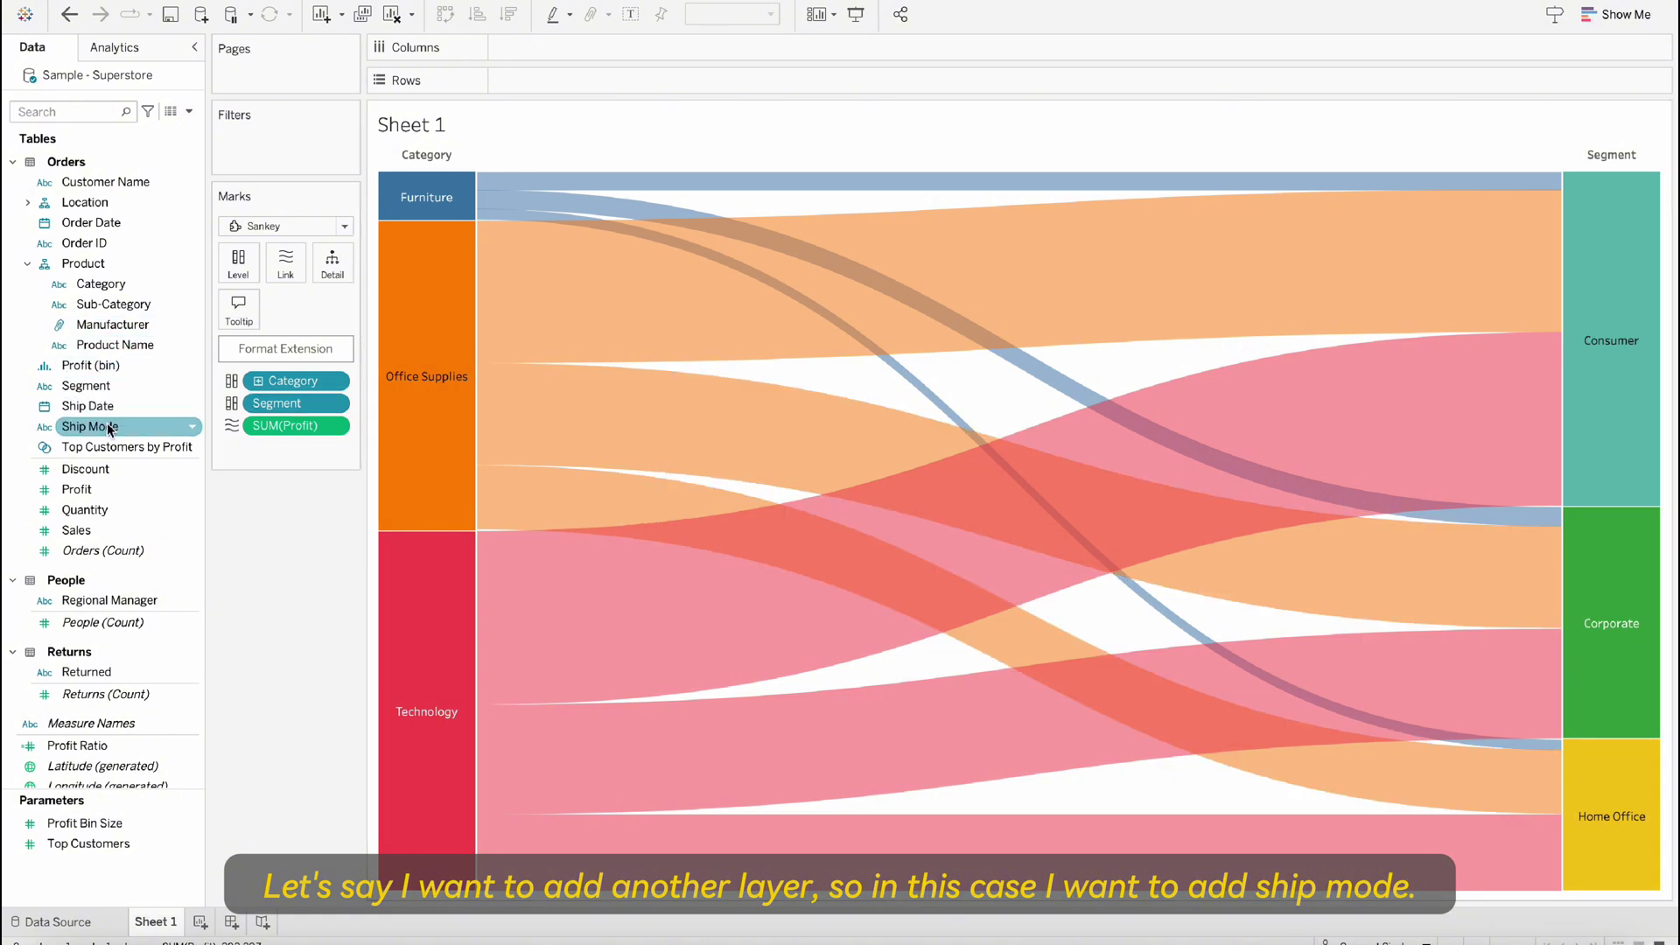
Add Ship Mode and Manufacturer as the third and fourth Sankey levels.
left_click_drag(108, 428, 236, 264)
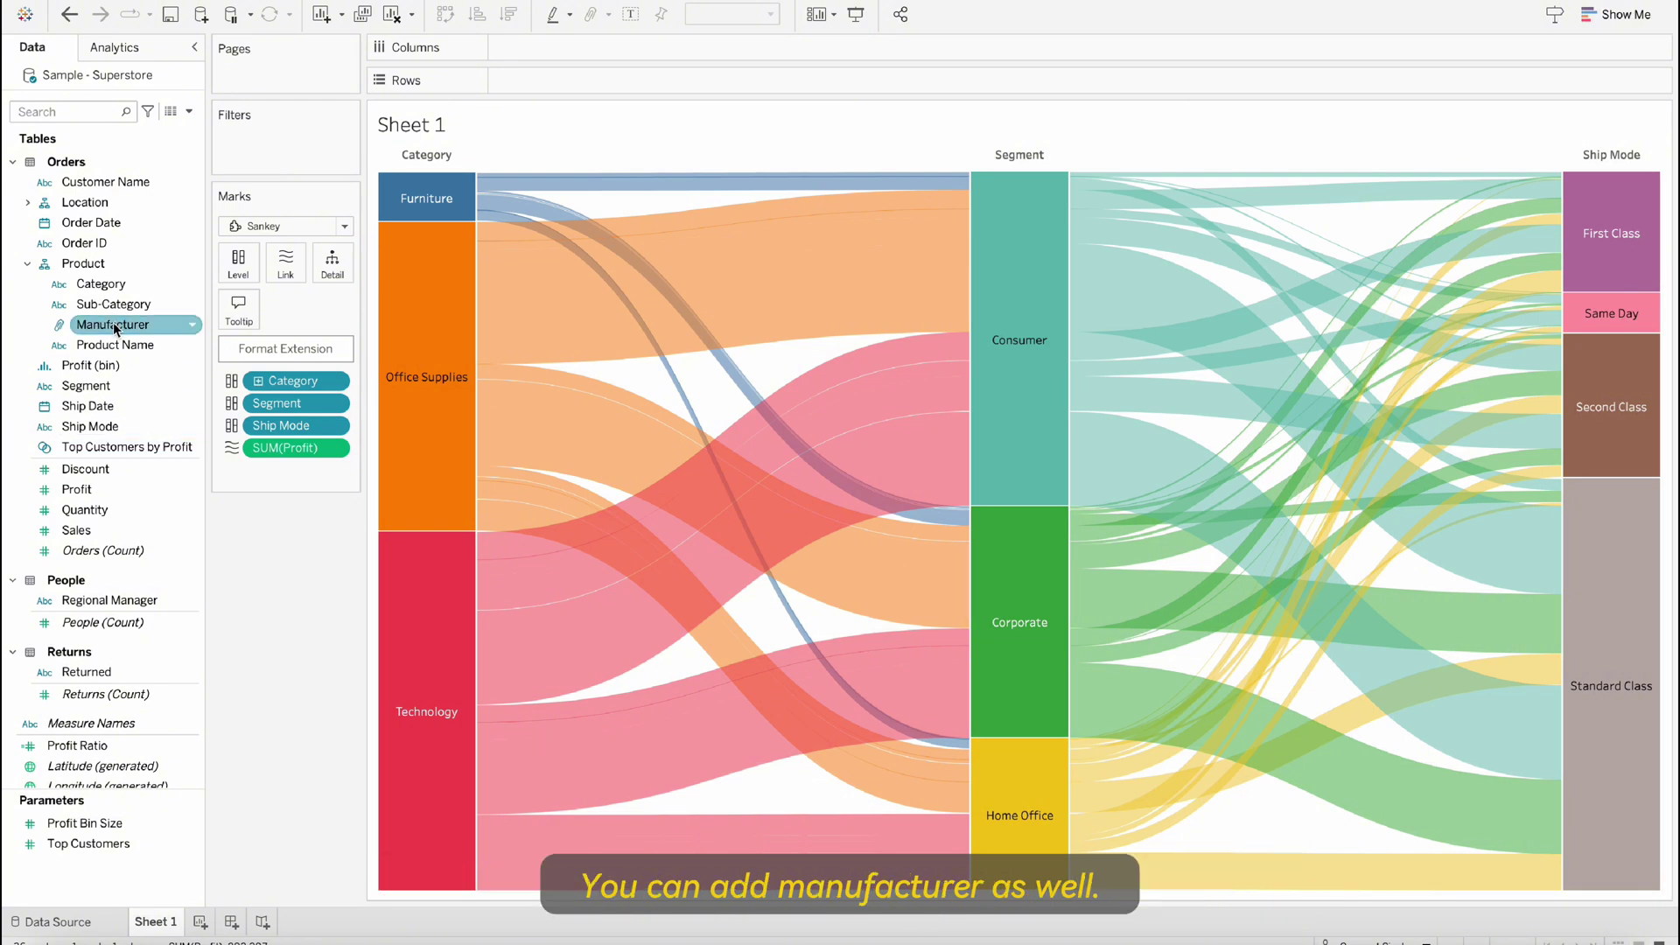
left_click_drag(114, 328, 240, 269)
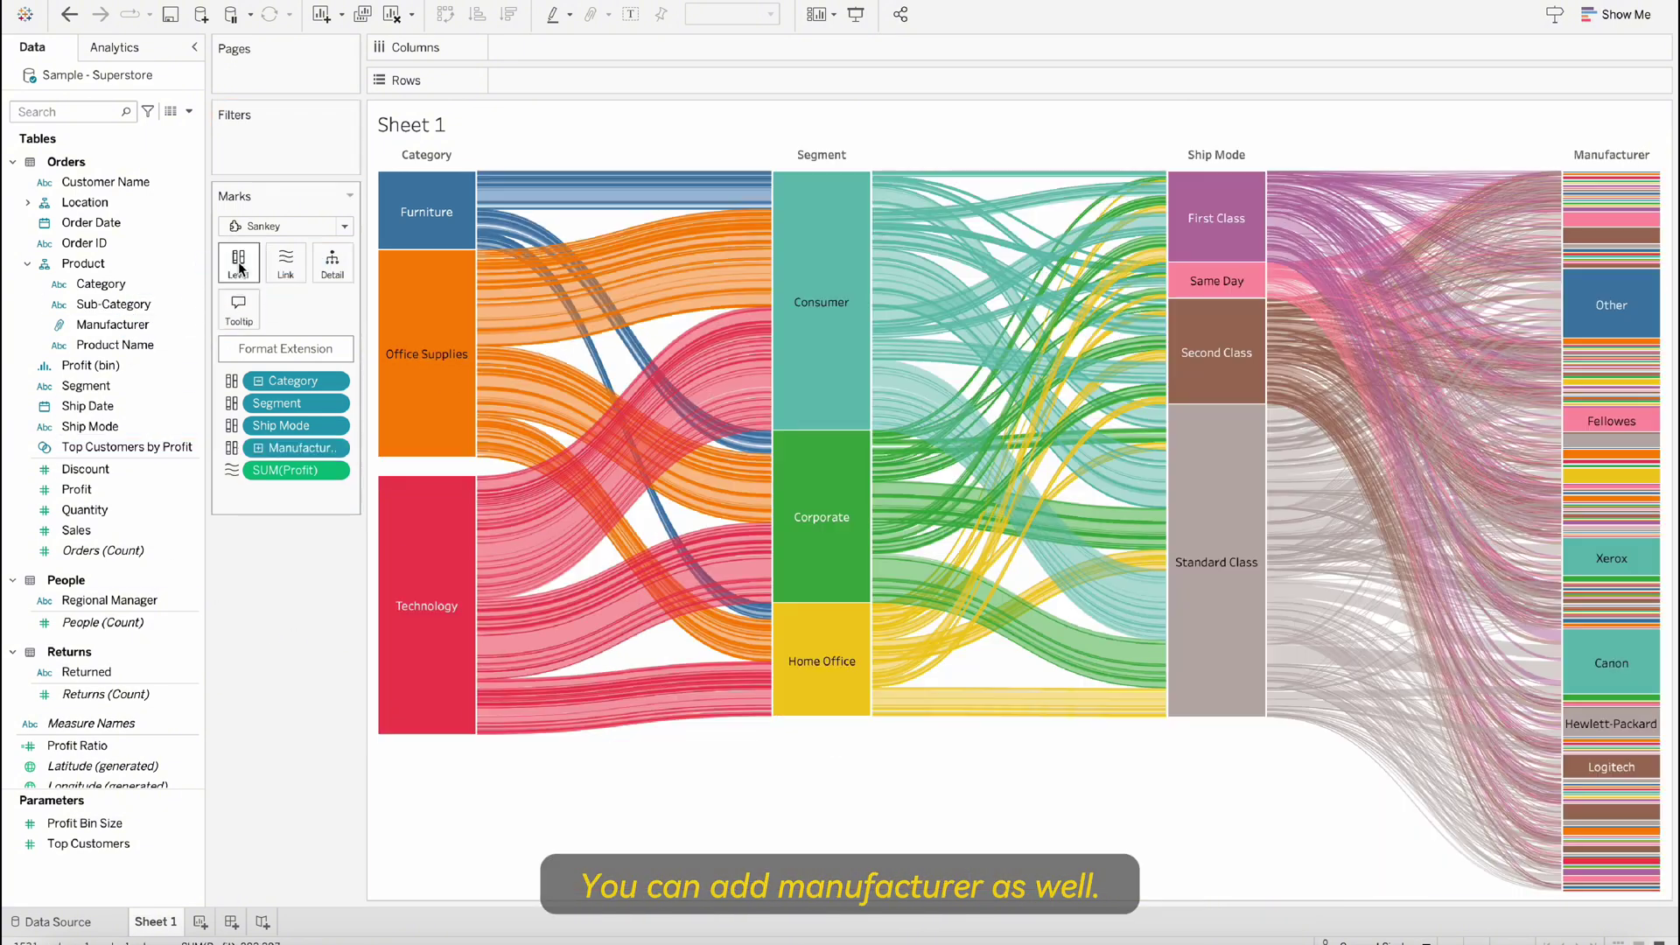
mouse_move(1510, 233)
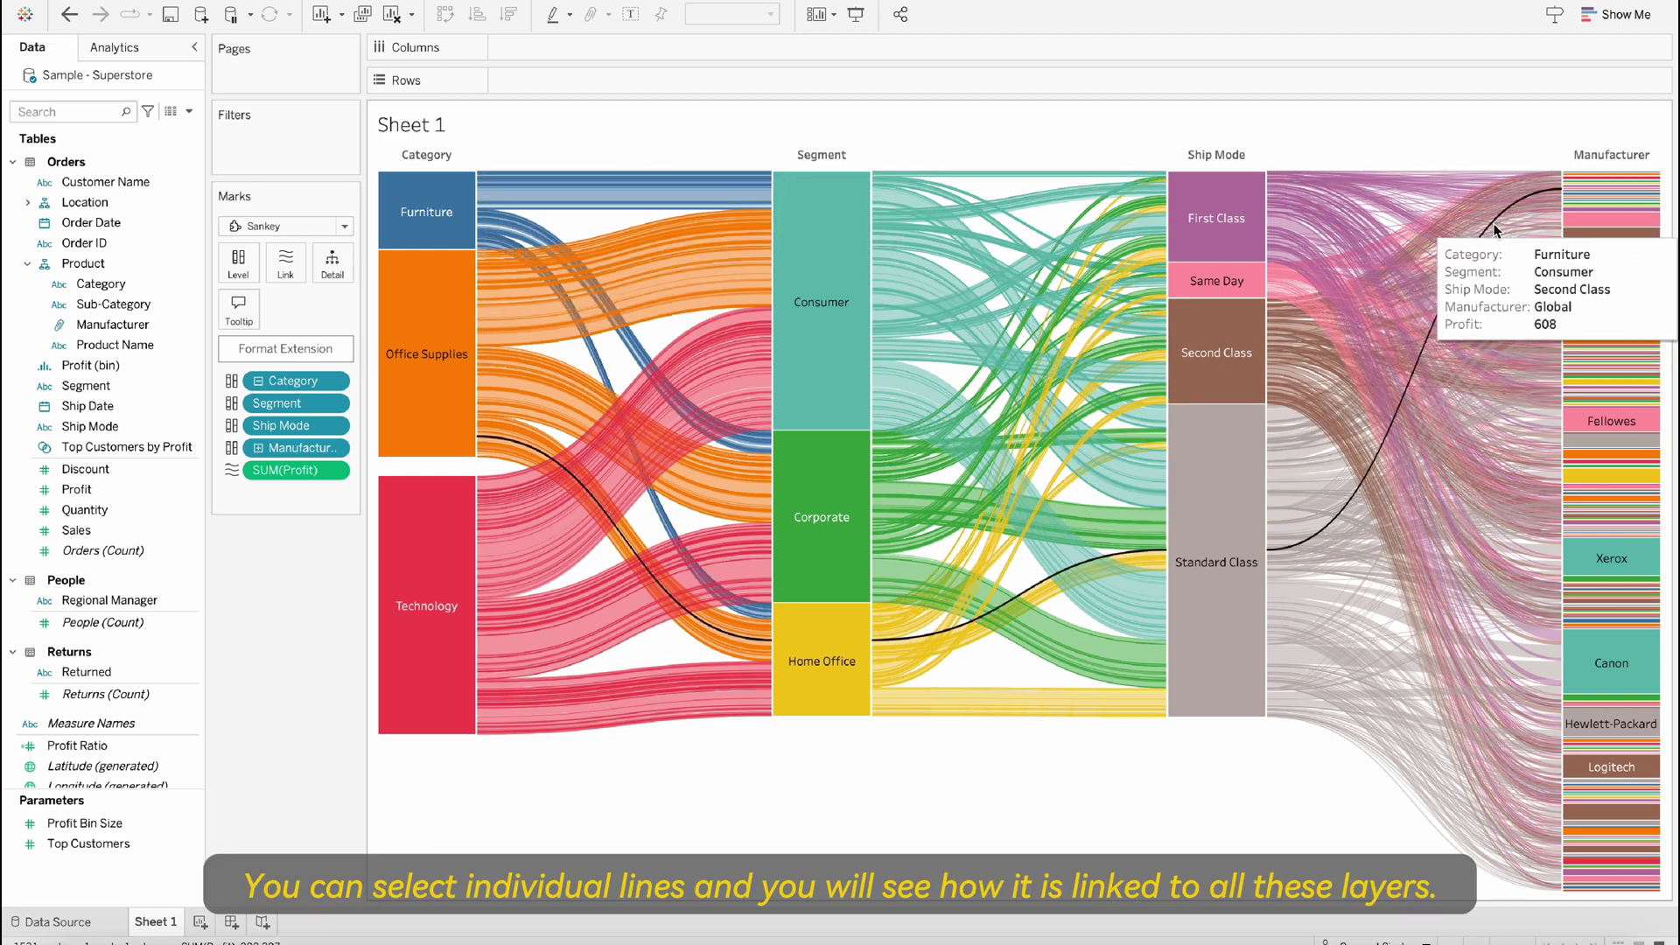
mouse_move(640, 405)
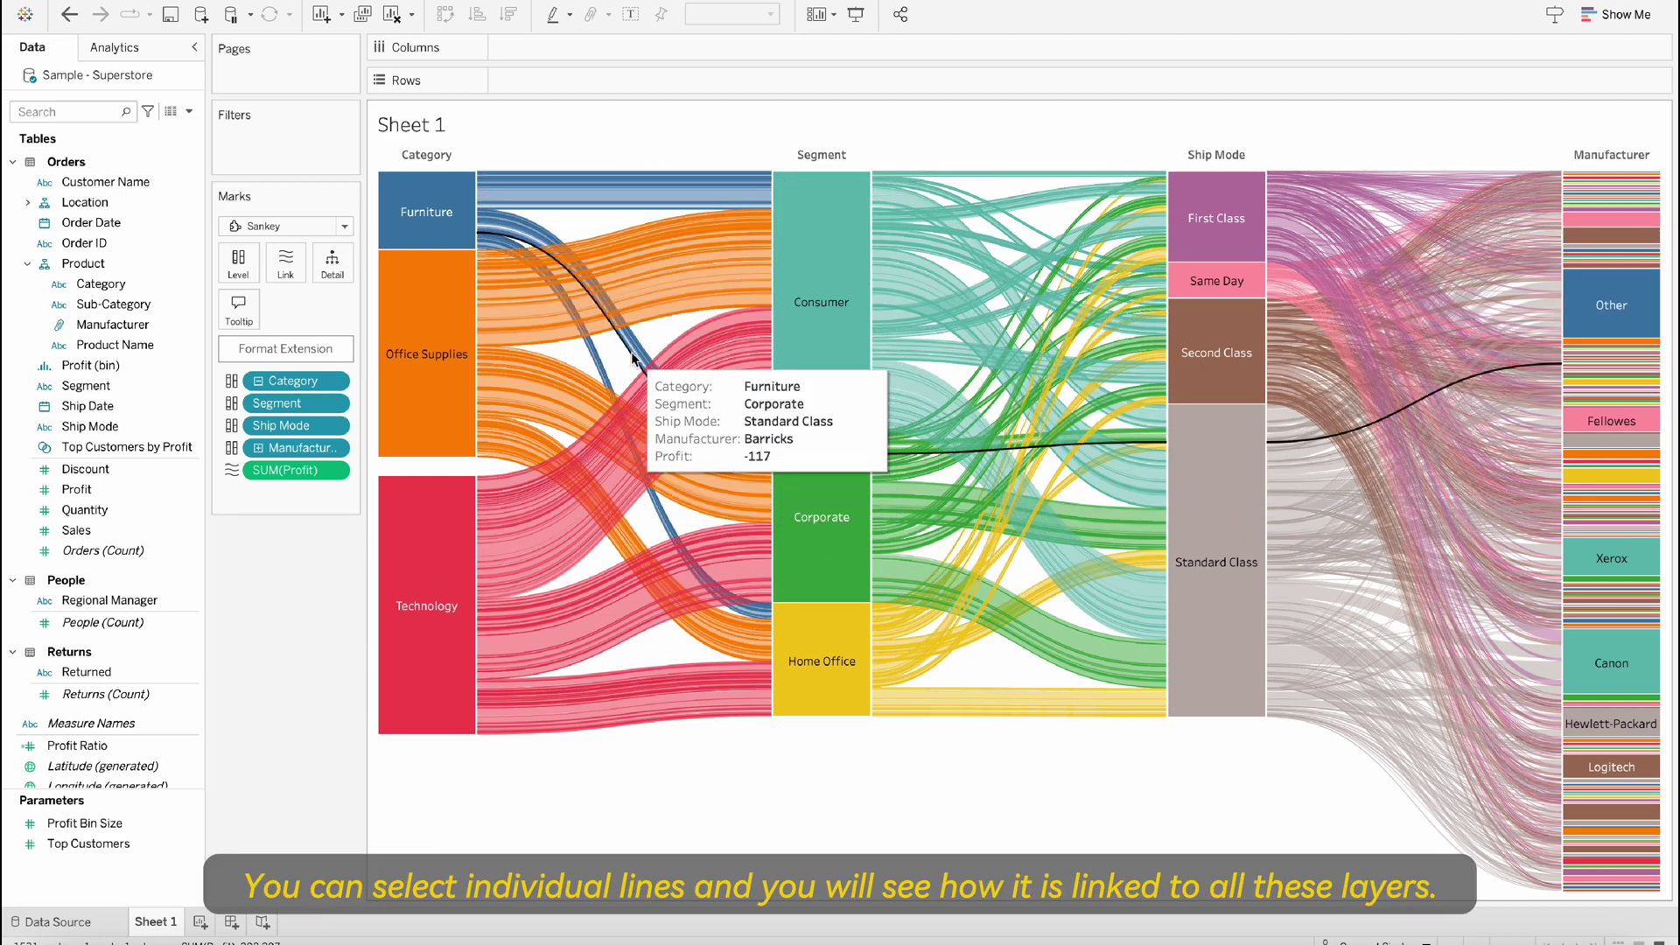
mouse_move(602, 369)
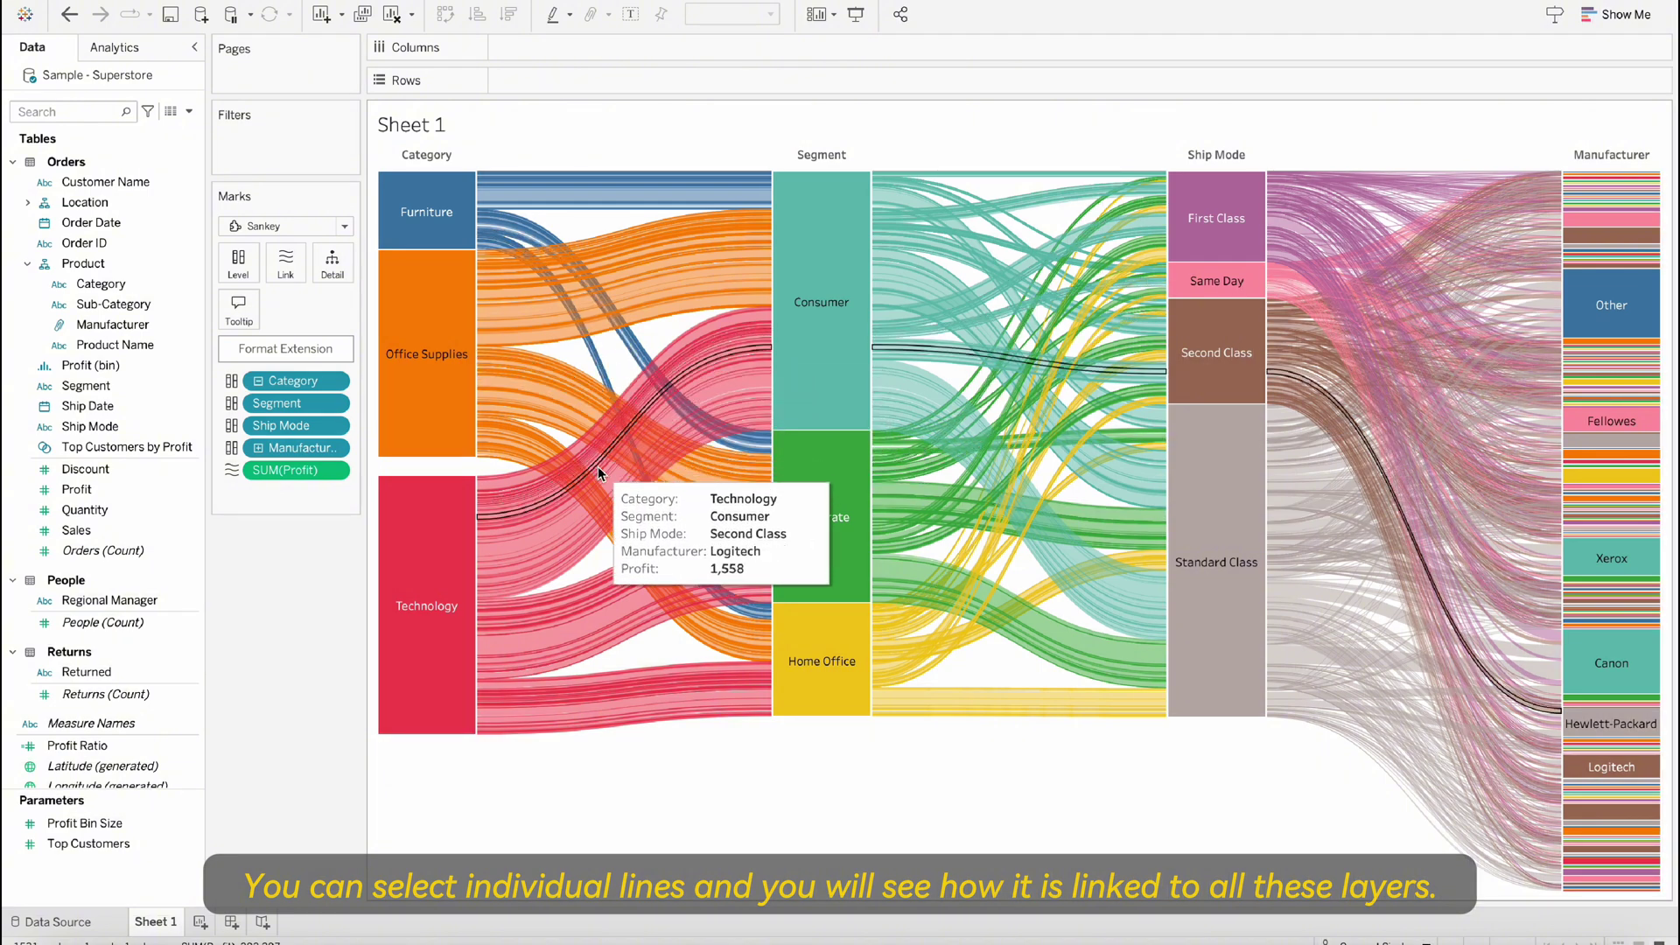
Switch the chart's tooltips off and back on in Edit Tooltip.
left_click(249, 314)
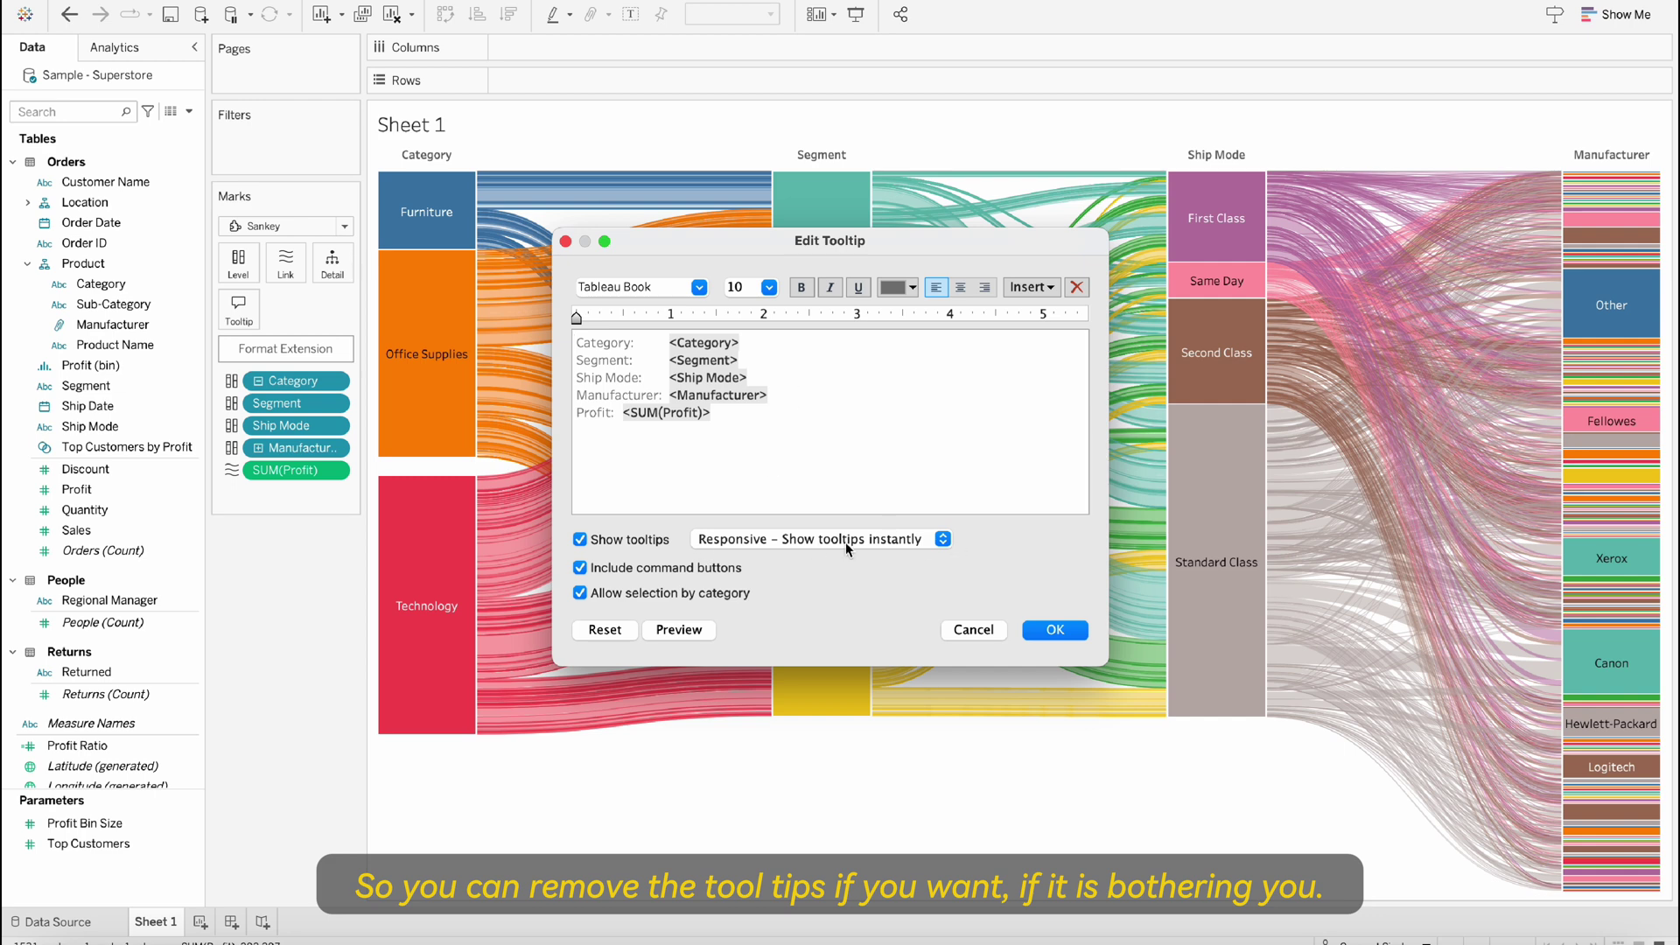
left_click(614, 540)
left_click(1056, 630)
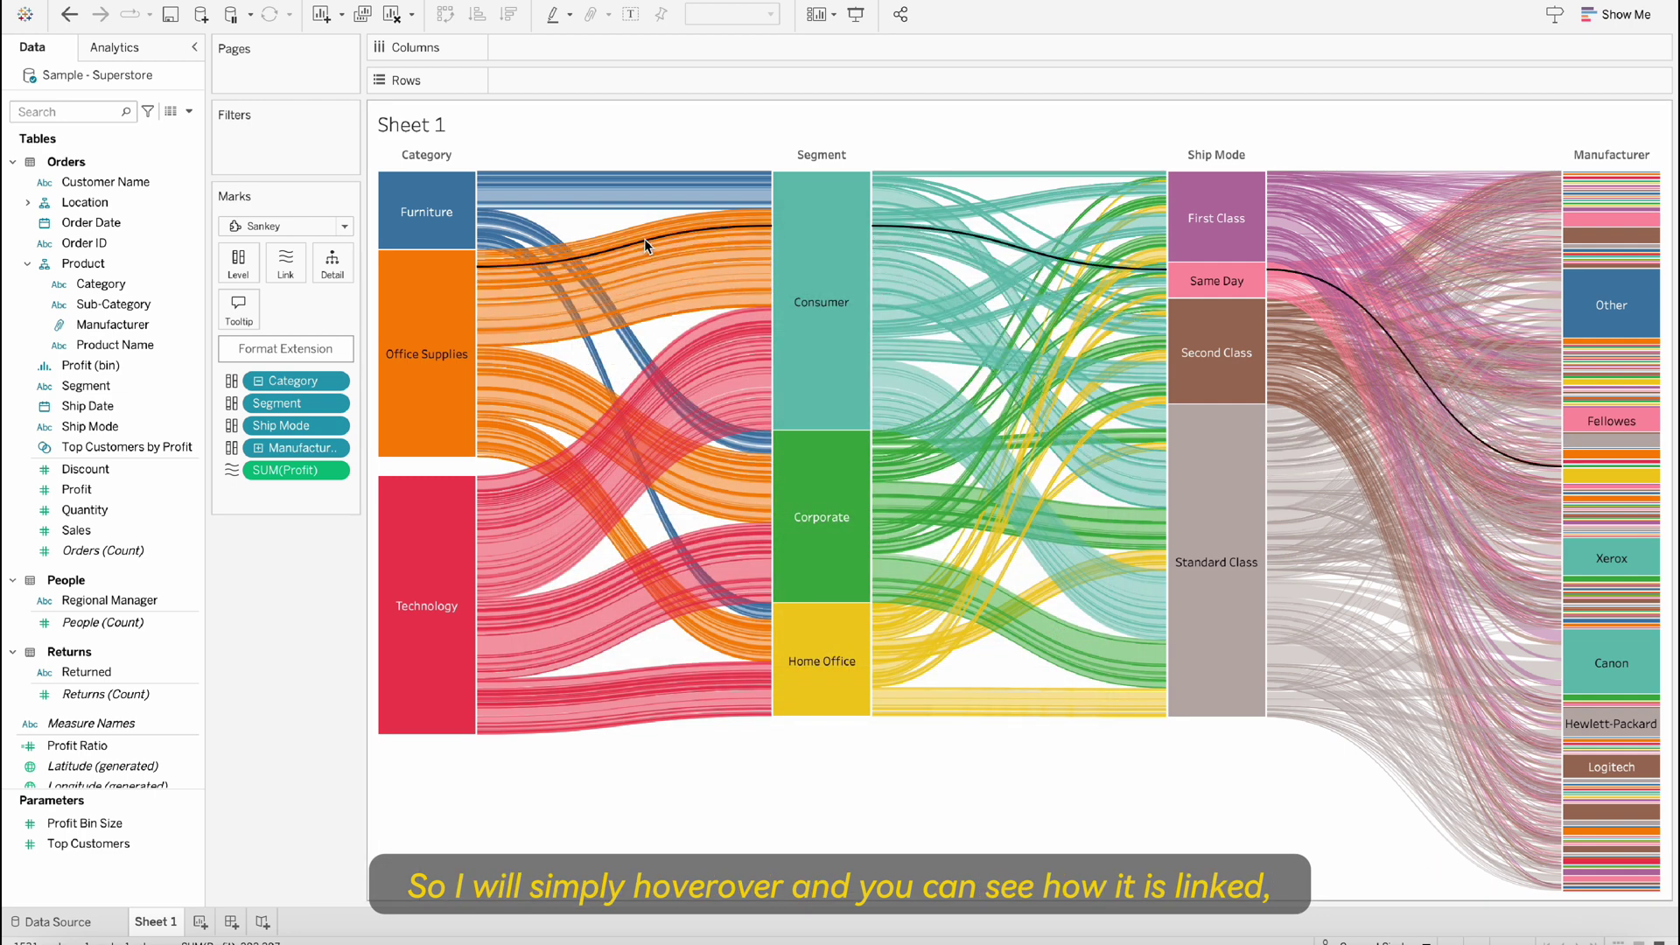
left_click(239, 308)
left_click(579, 540)
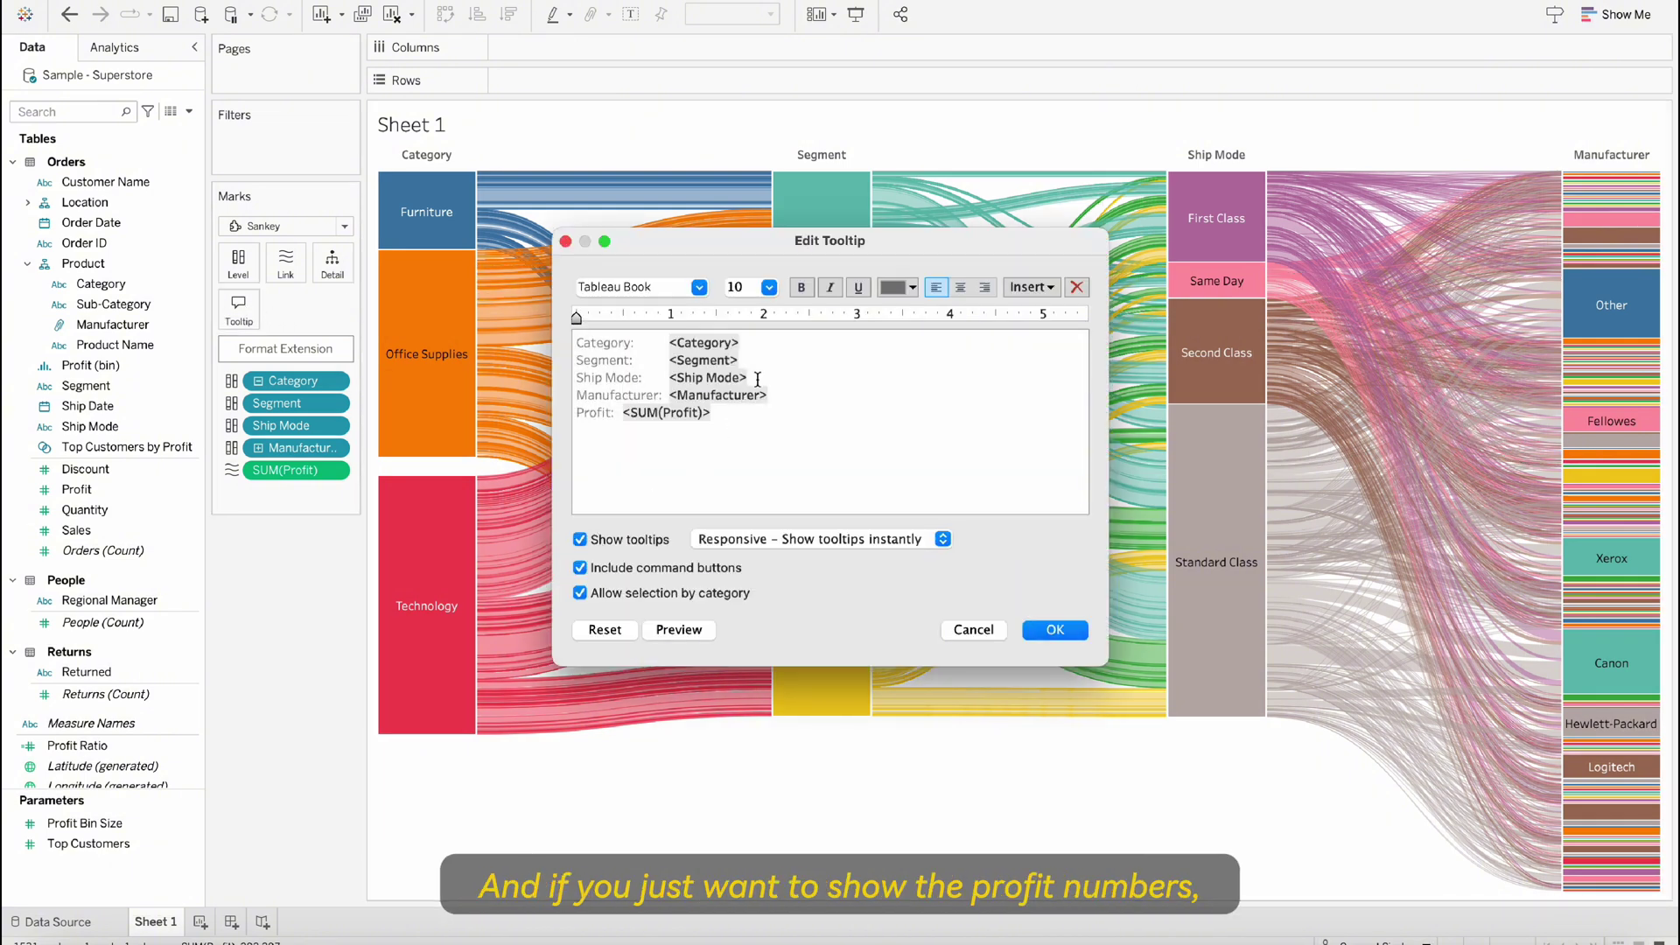
Delete the tooltip lines above 'Profit: <SUM(Profit)>' and check a link's tooltip.
left_click_drag(770, 398, 573, 331)
key("BackSpace")
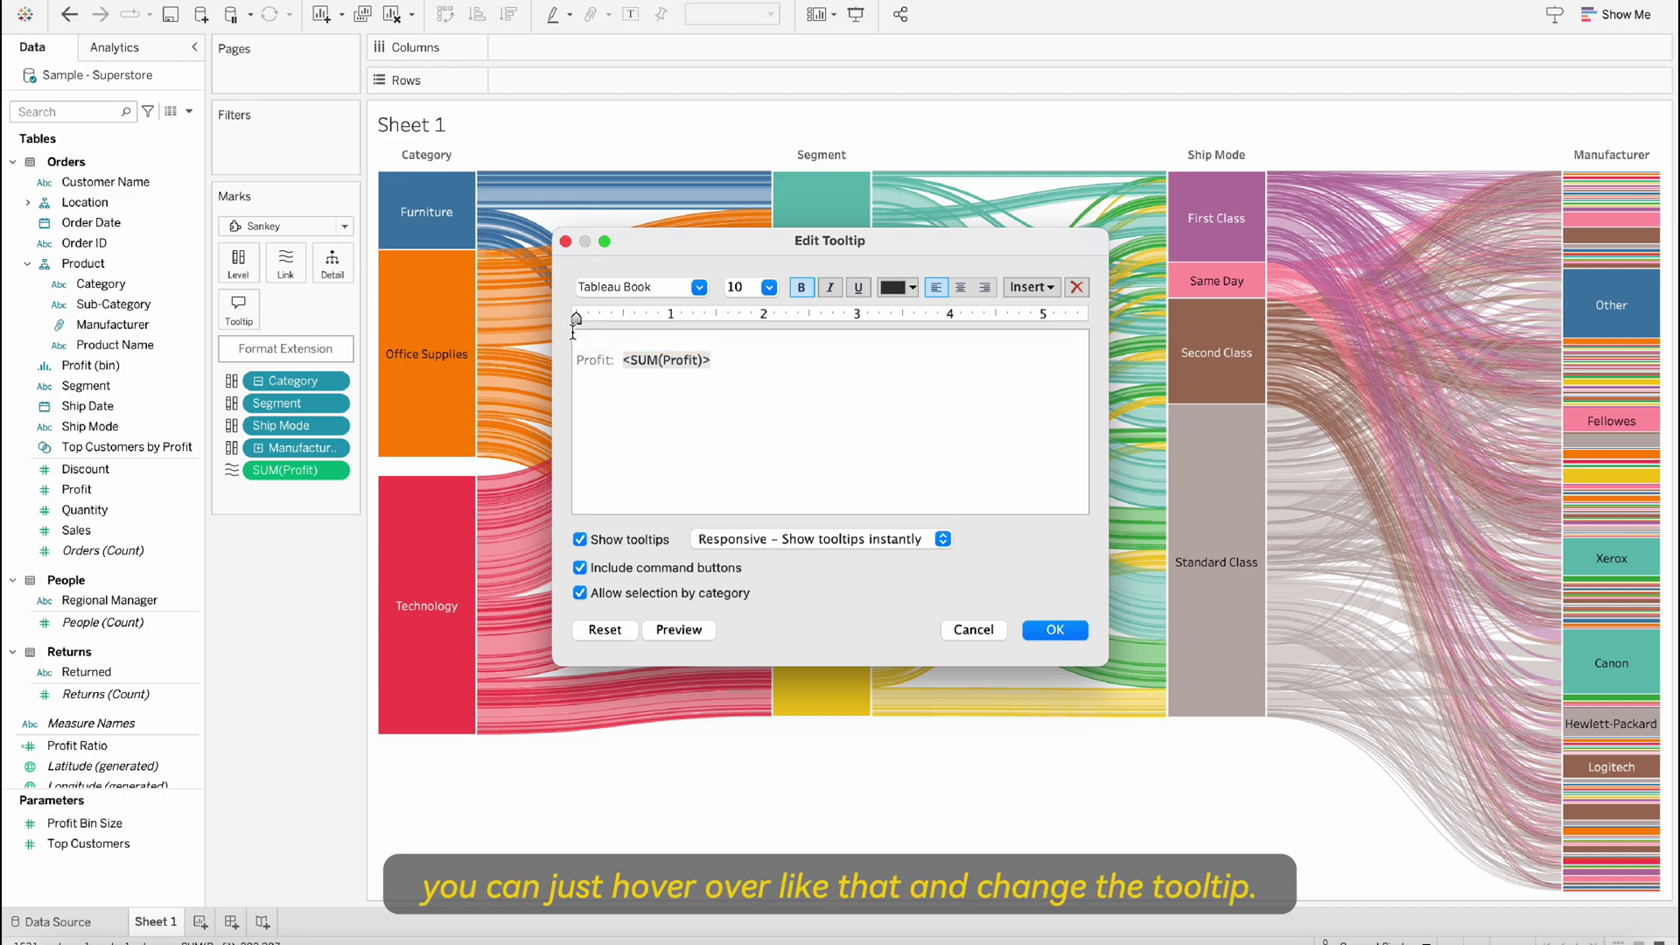
left_click(1059, 630)
mouse_move(634, 378)
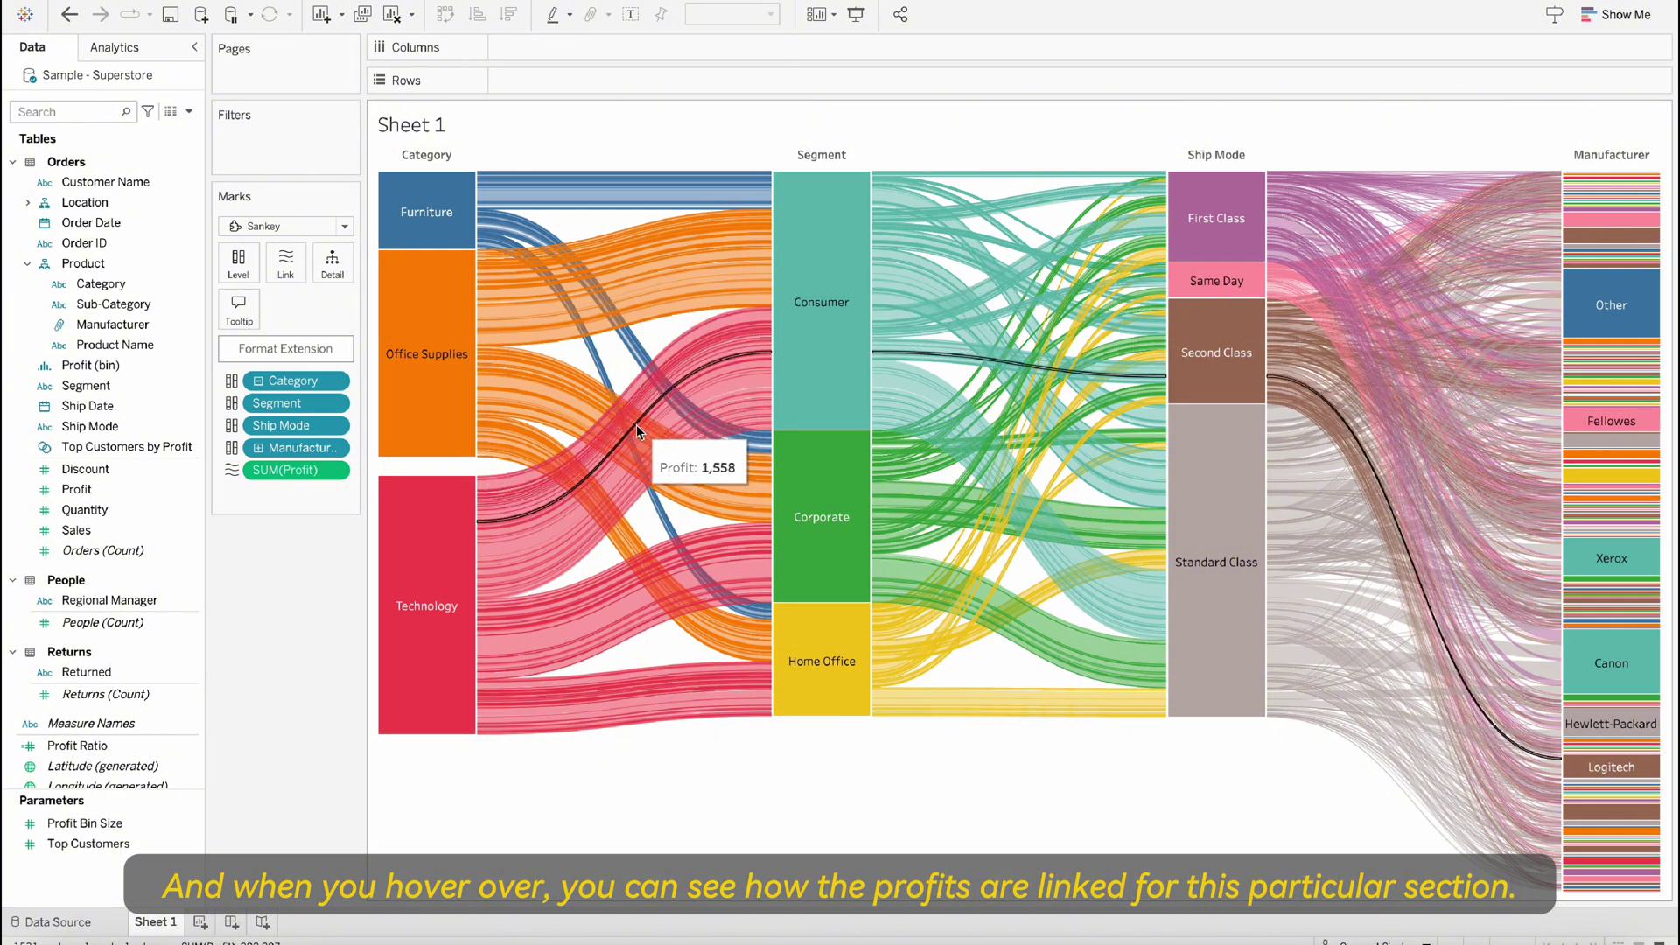
mouse_move(639, 442)
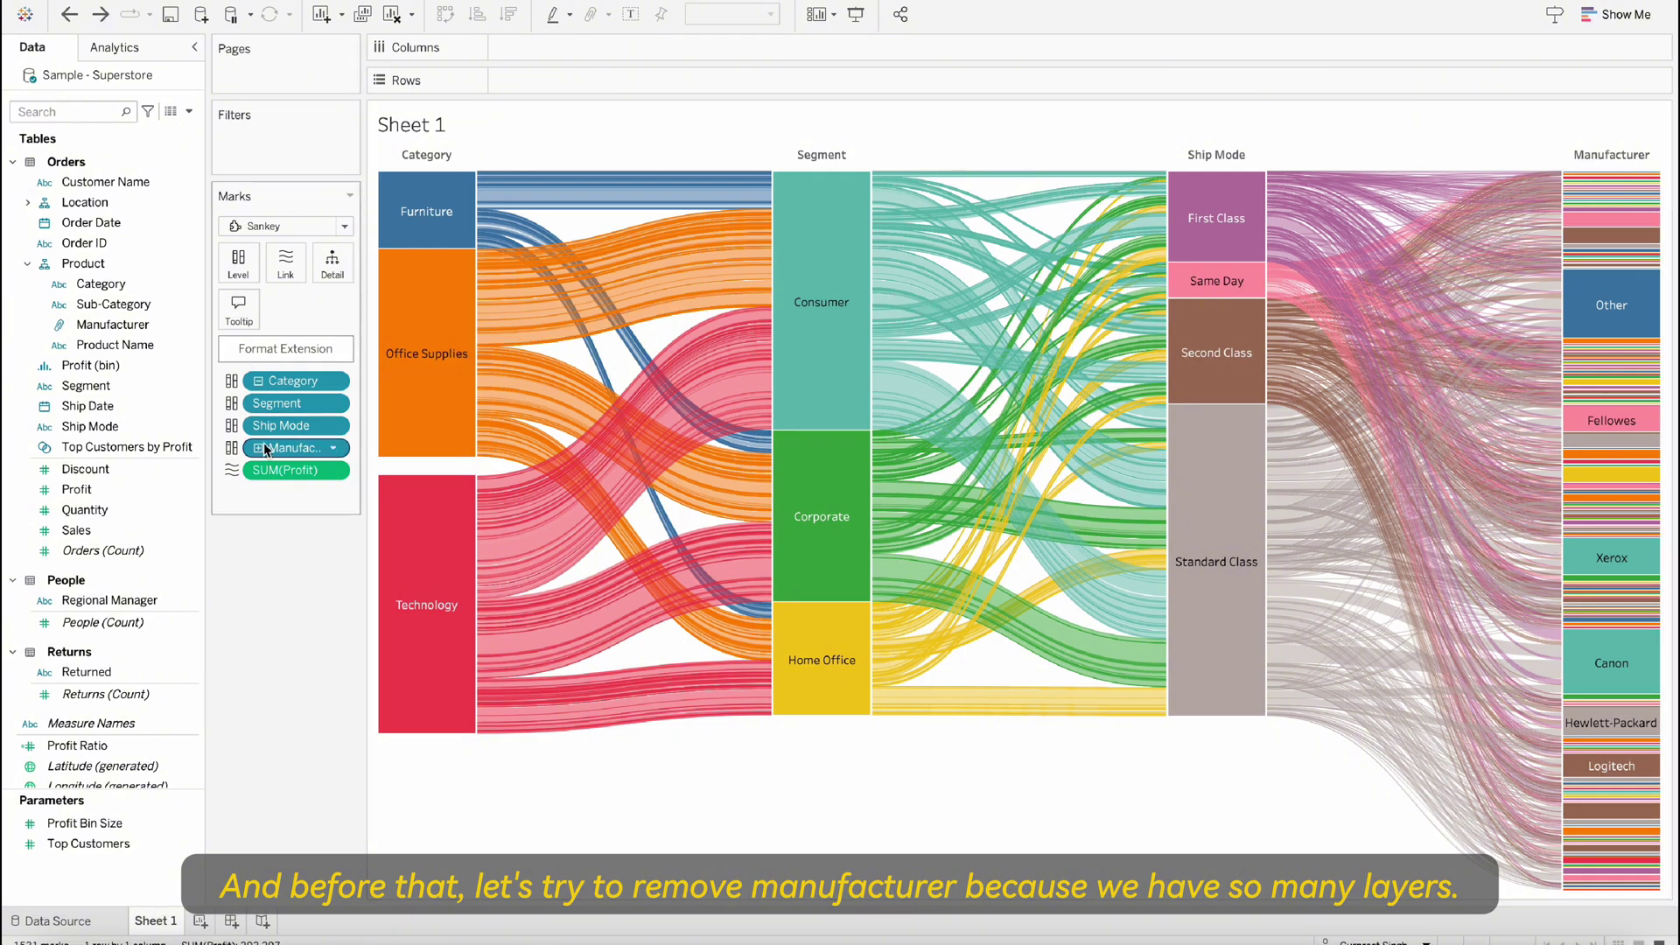
Remove the Manufacturer level and open the Sankey Format Extension window, moved to the right.
left_click_drag(265, 450, 265, 649)
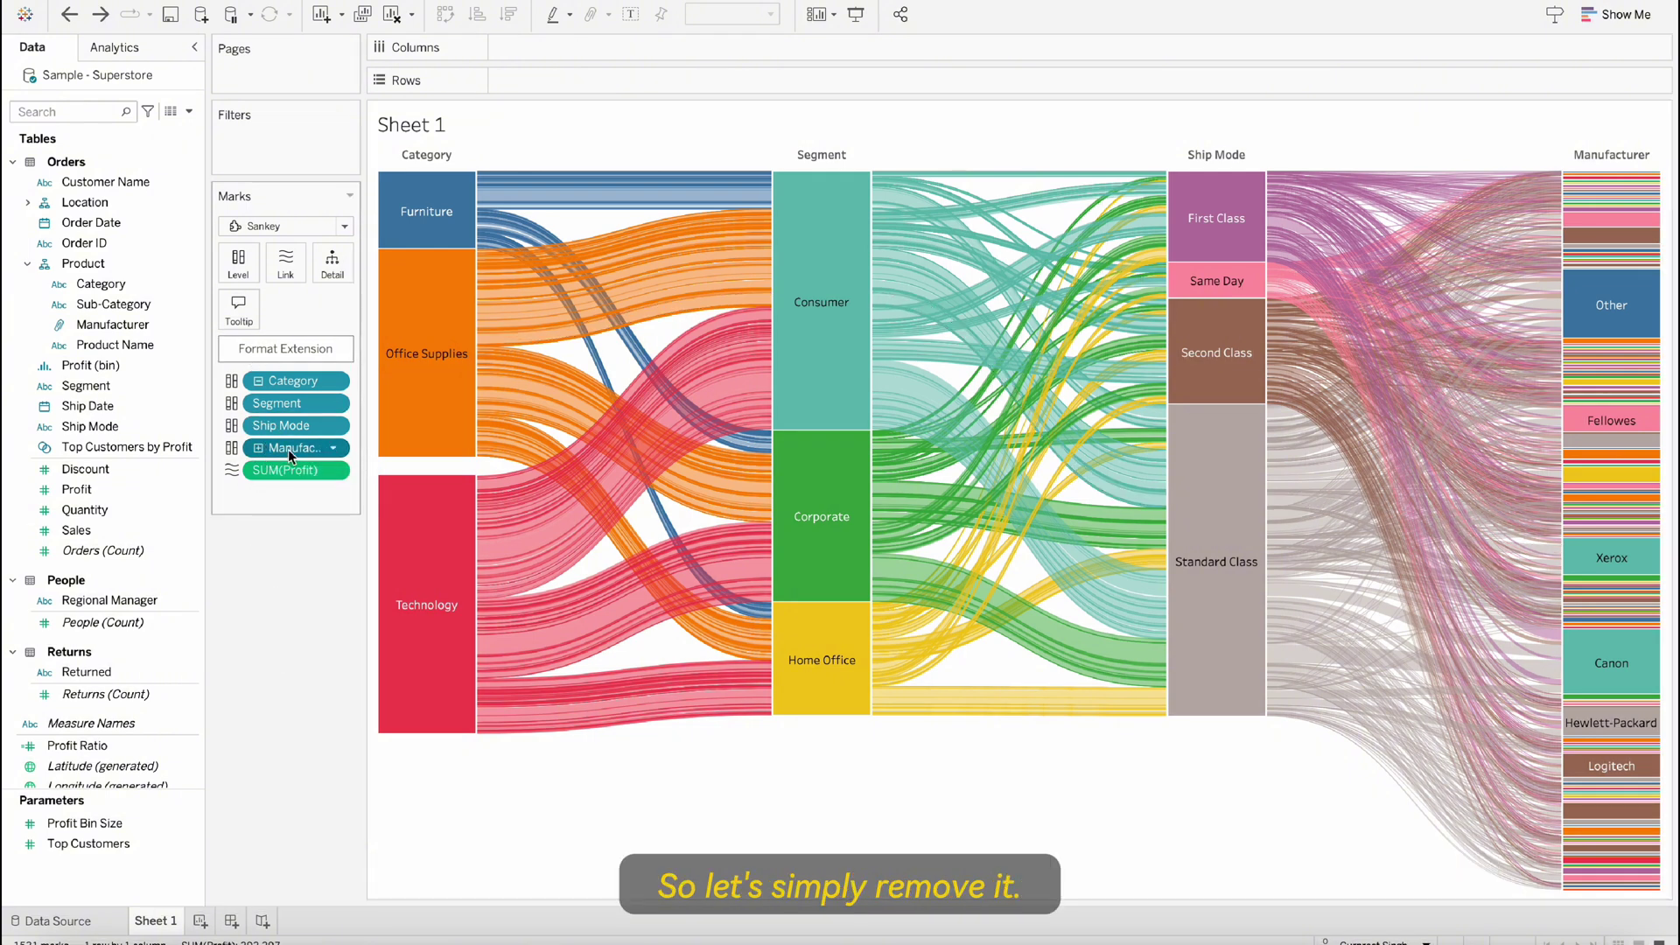
left_click_drag(287, 449, 291, 649)
left_click(251, 350)
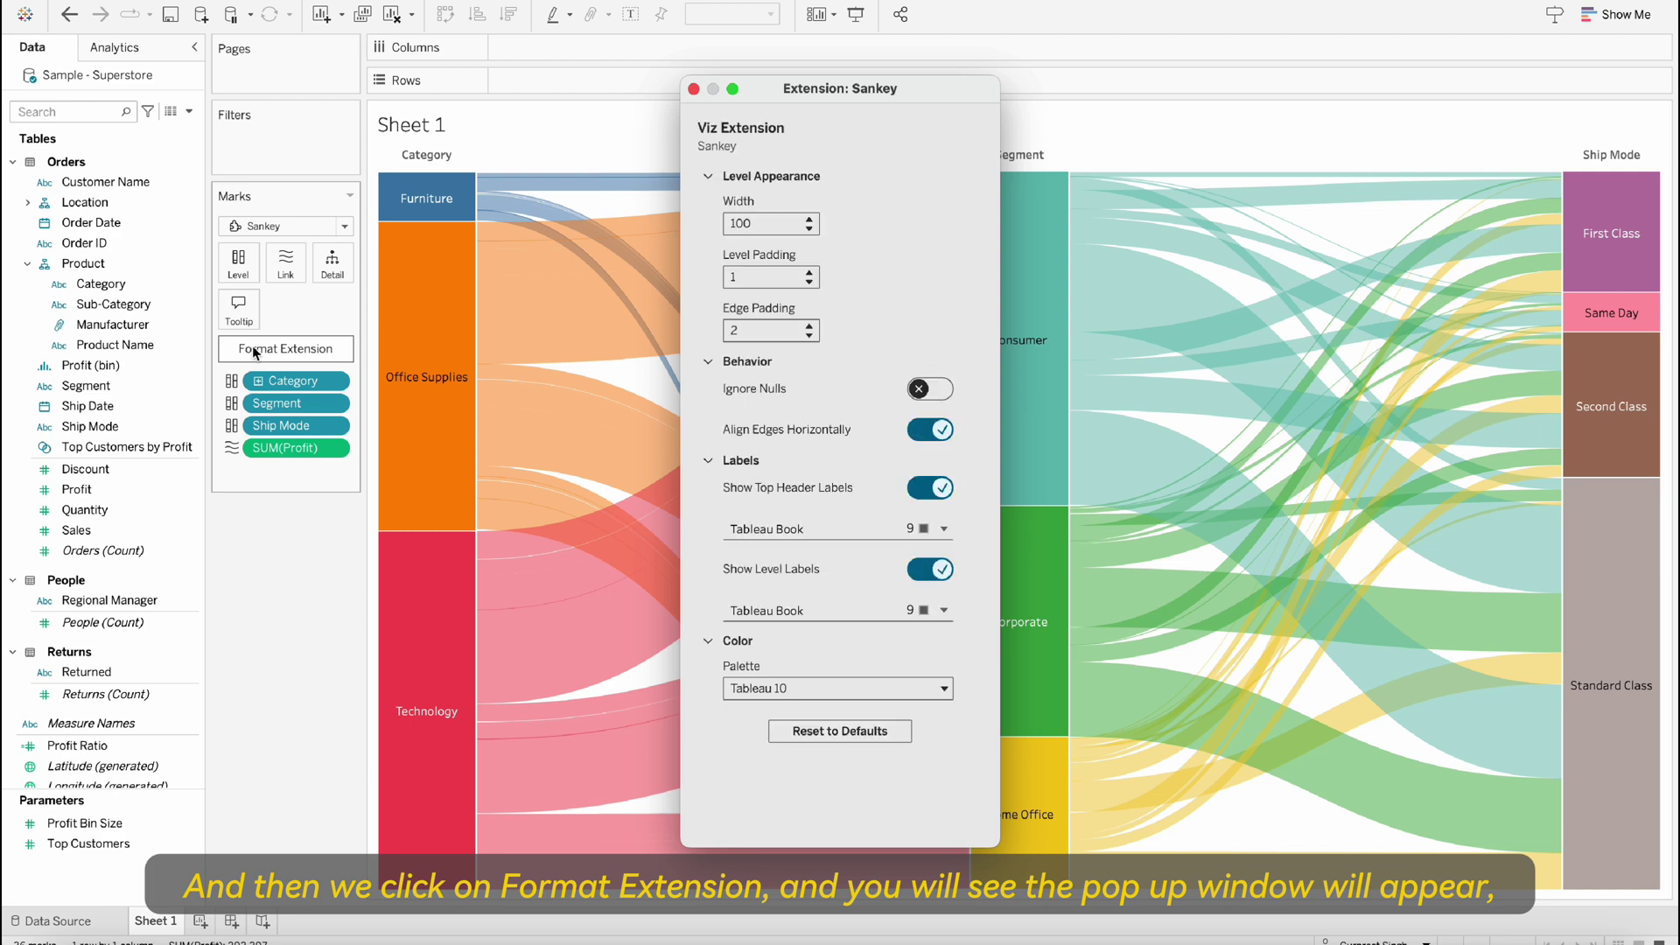
left_click_drag(827, 86, 1138, 84)
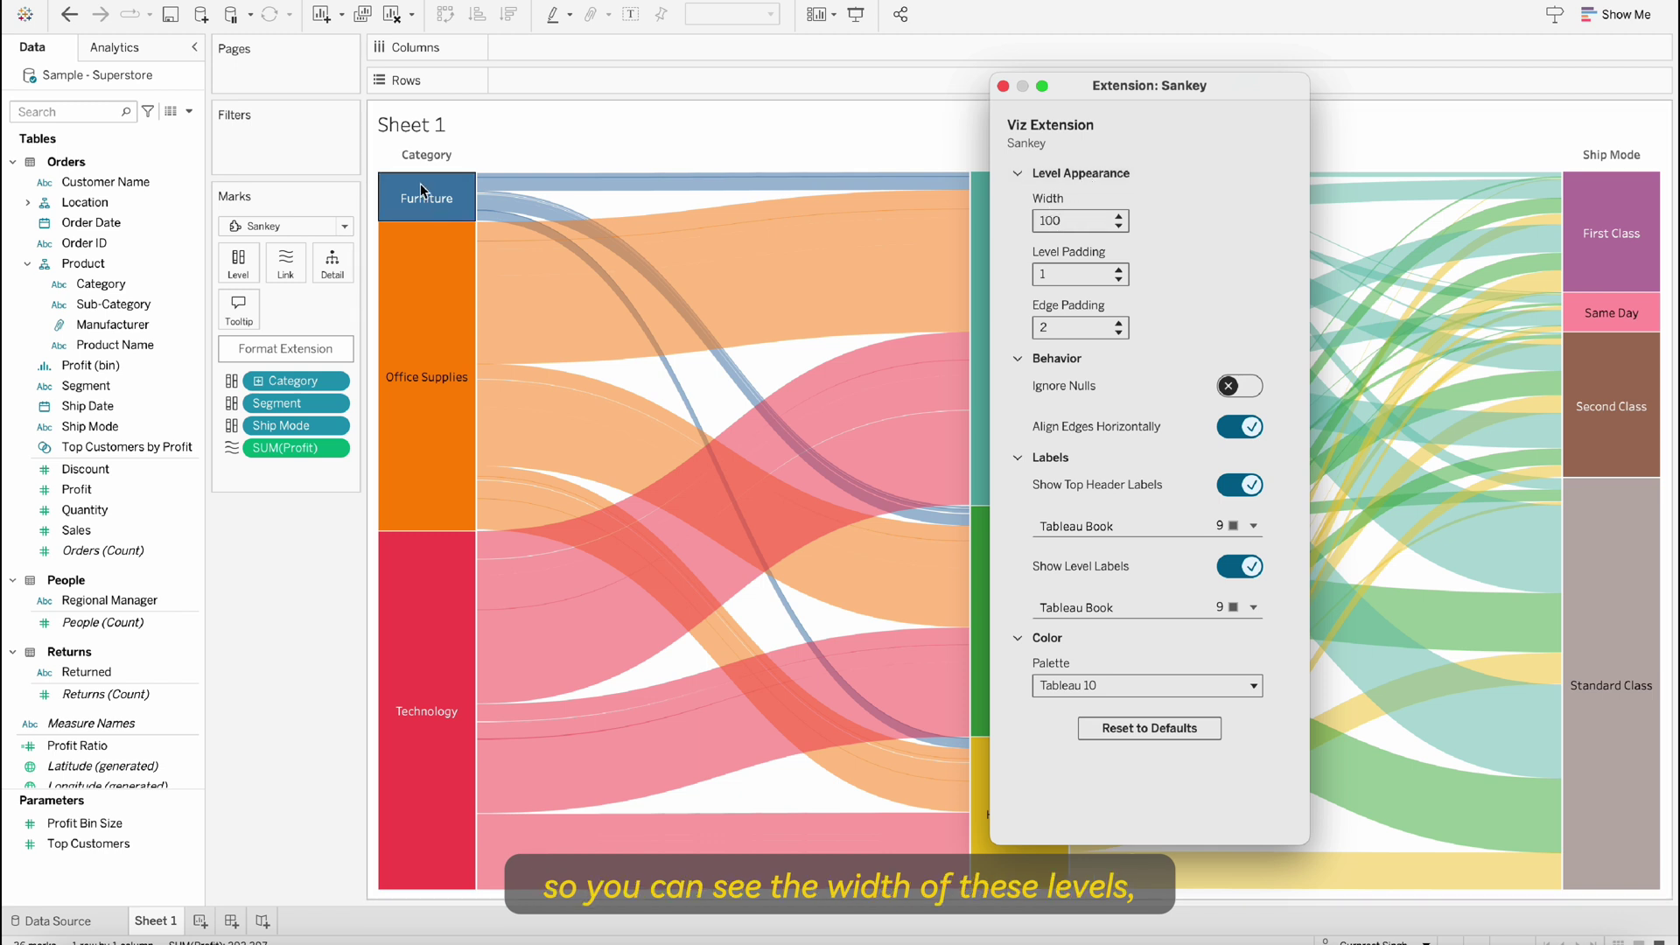
Set level Width to 200, try Level Padding 20, then restore Level Padding 1 and Edge Padding 2.
left_click(1068, 220)
double_click(1069, 220)
type("20")
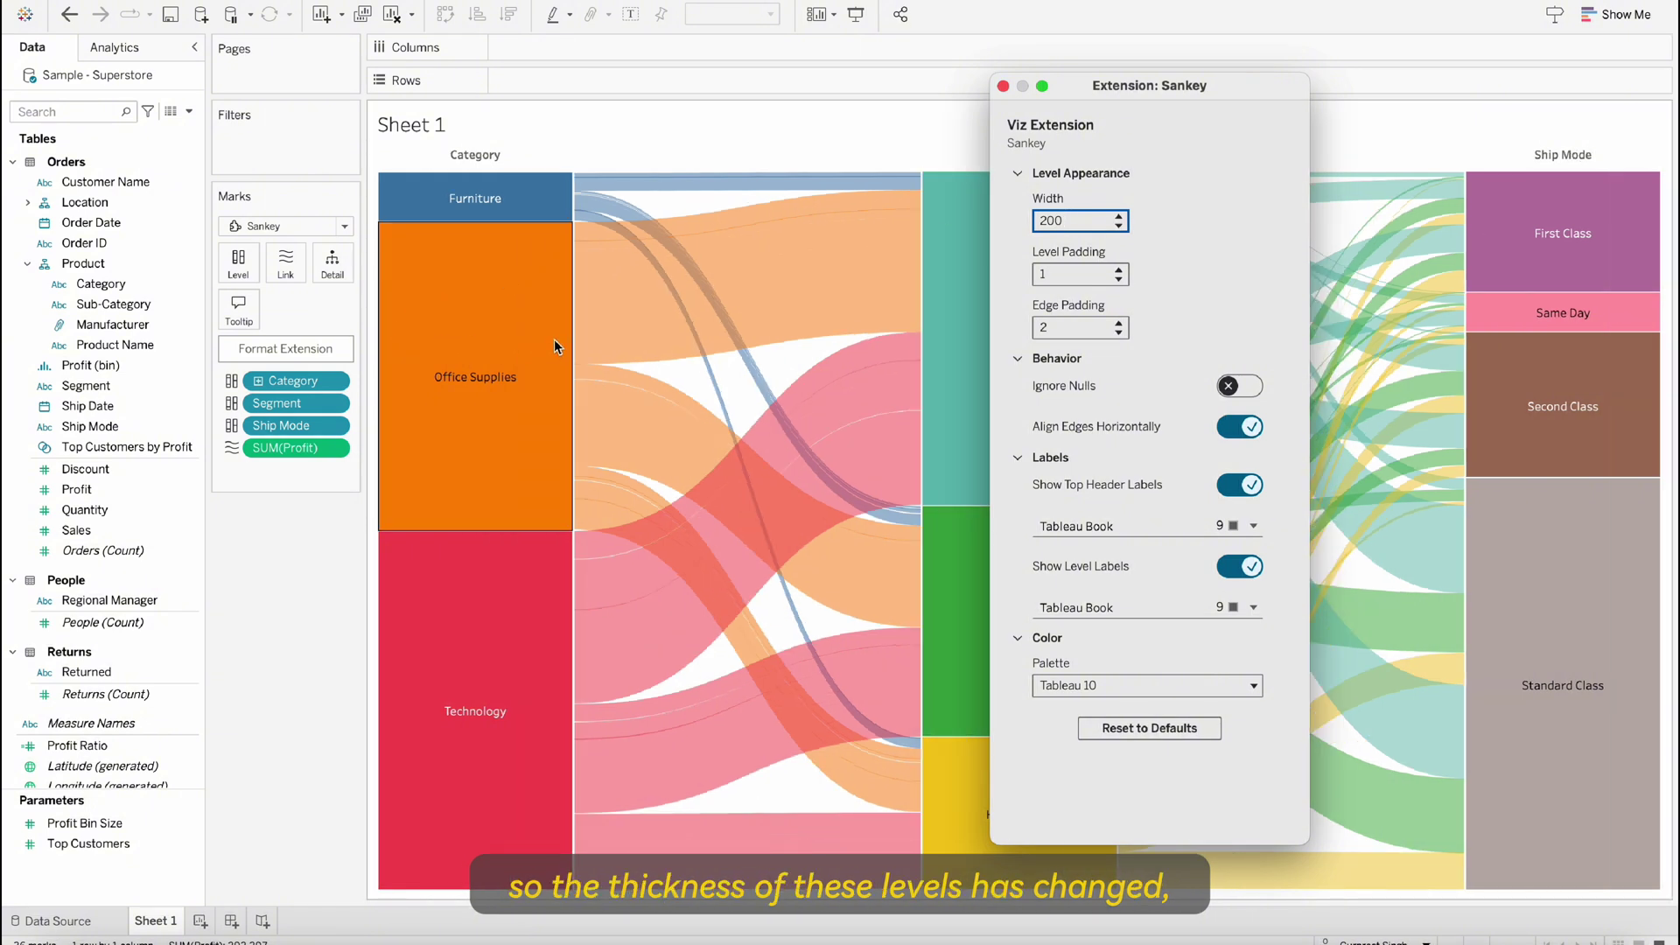
double_click(1086, 274)
type("20")
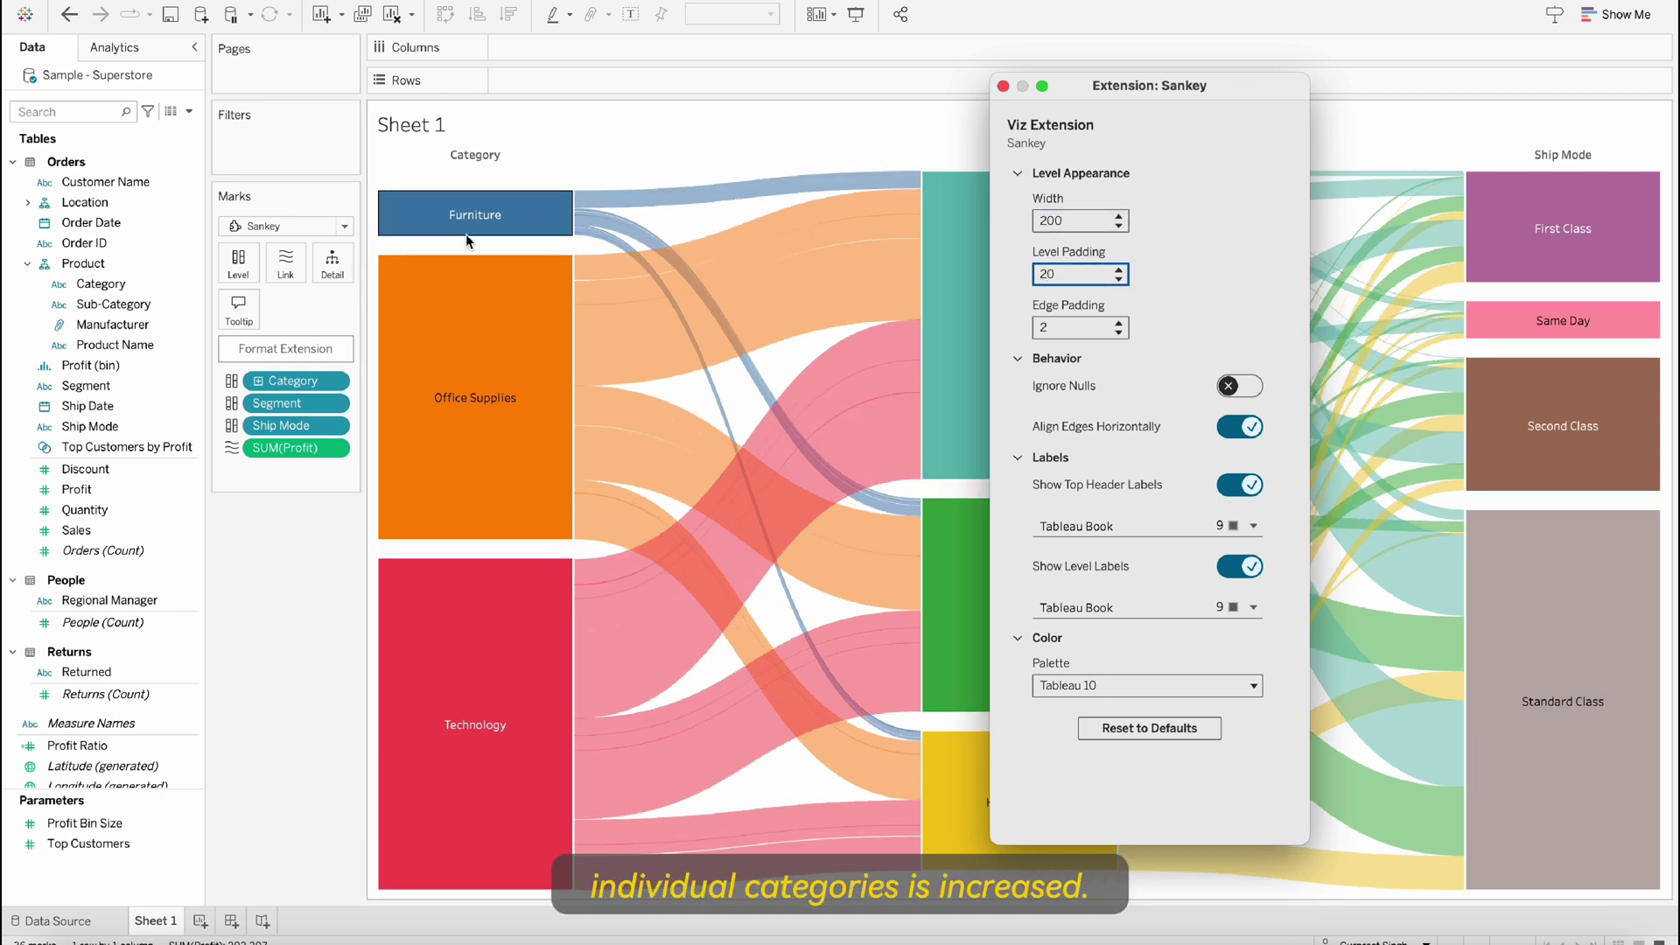
double_click(1061, 274)
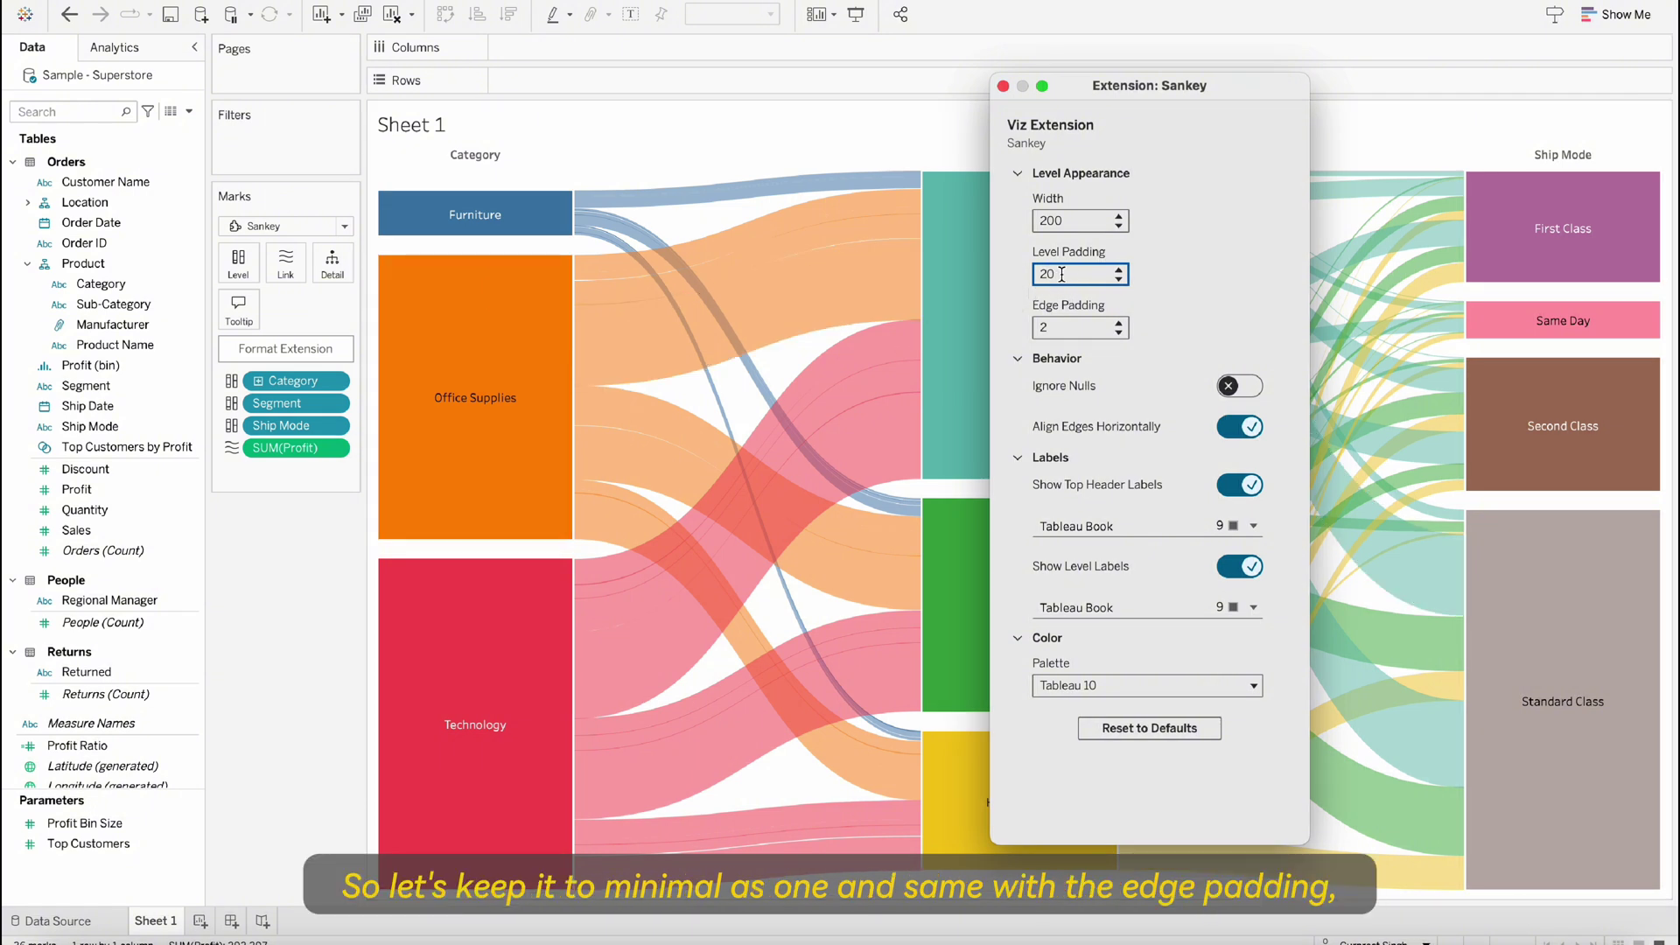
type("1")
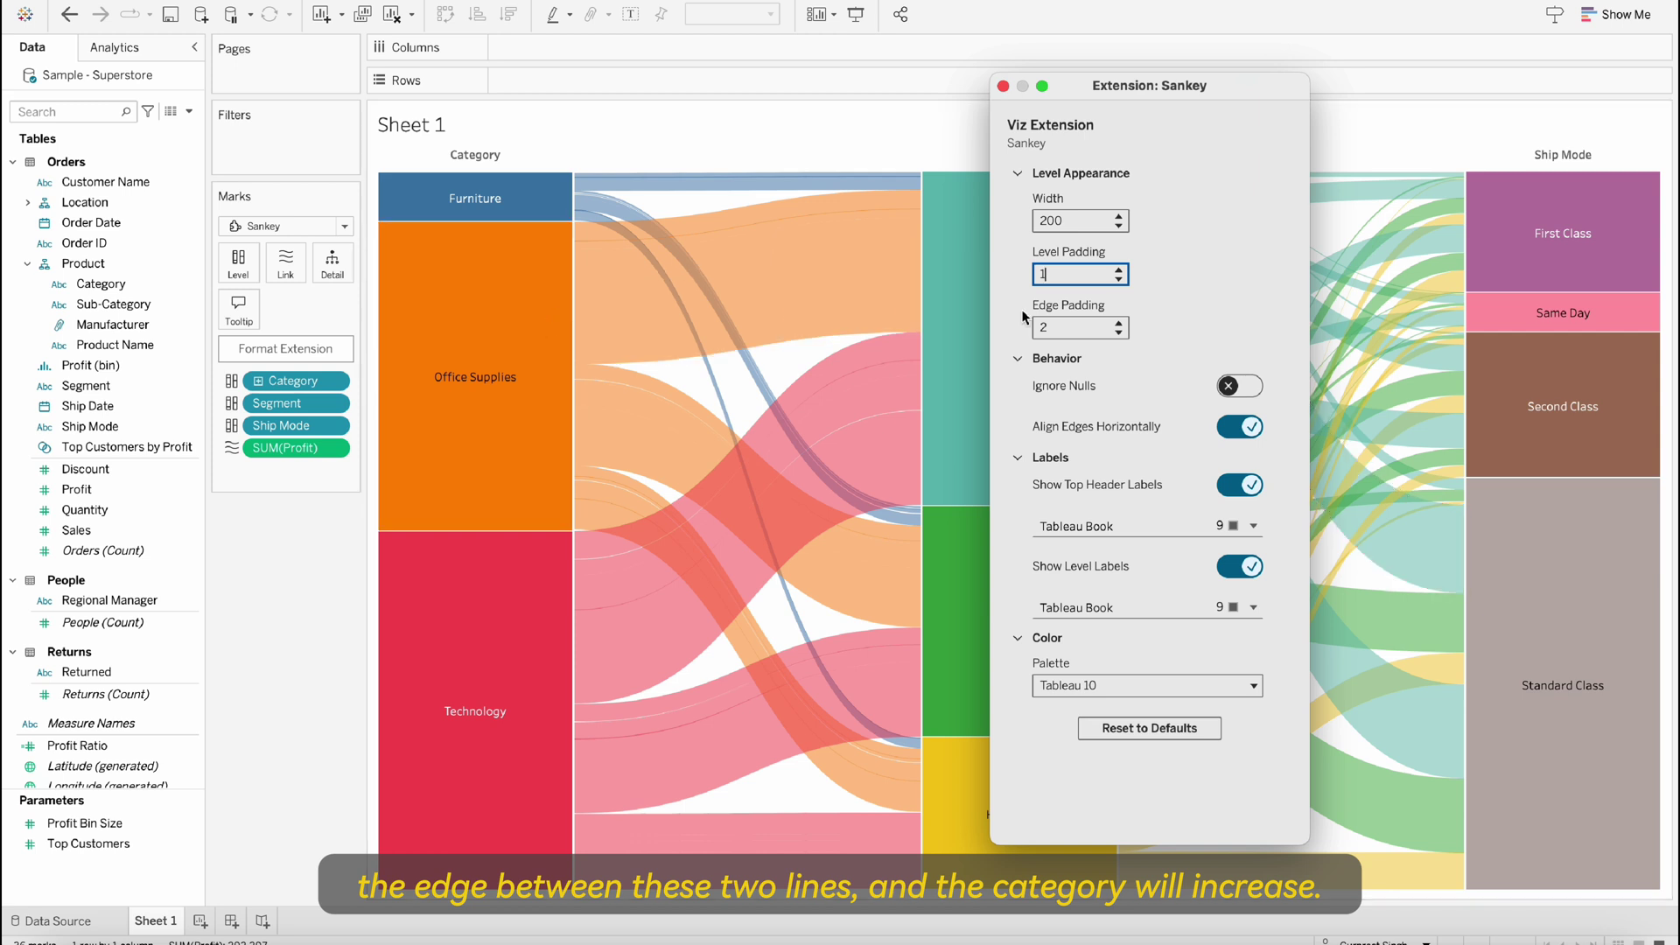
left_click(1078, 324)
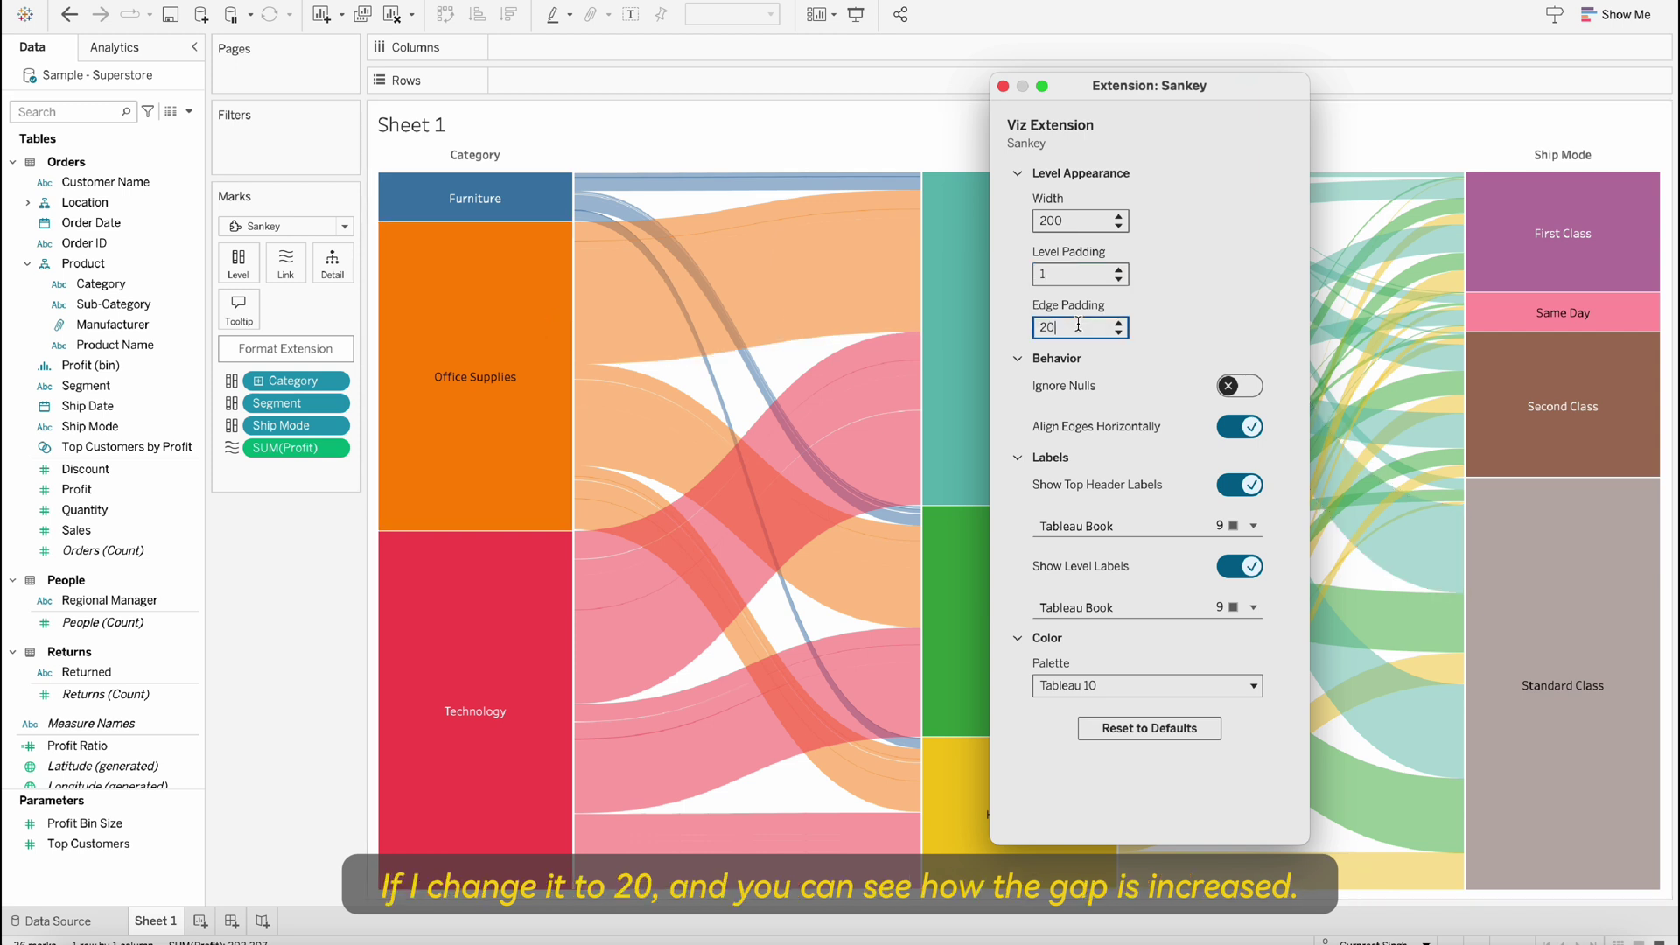
type("0")
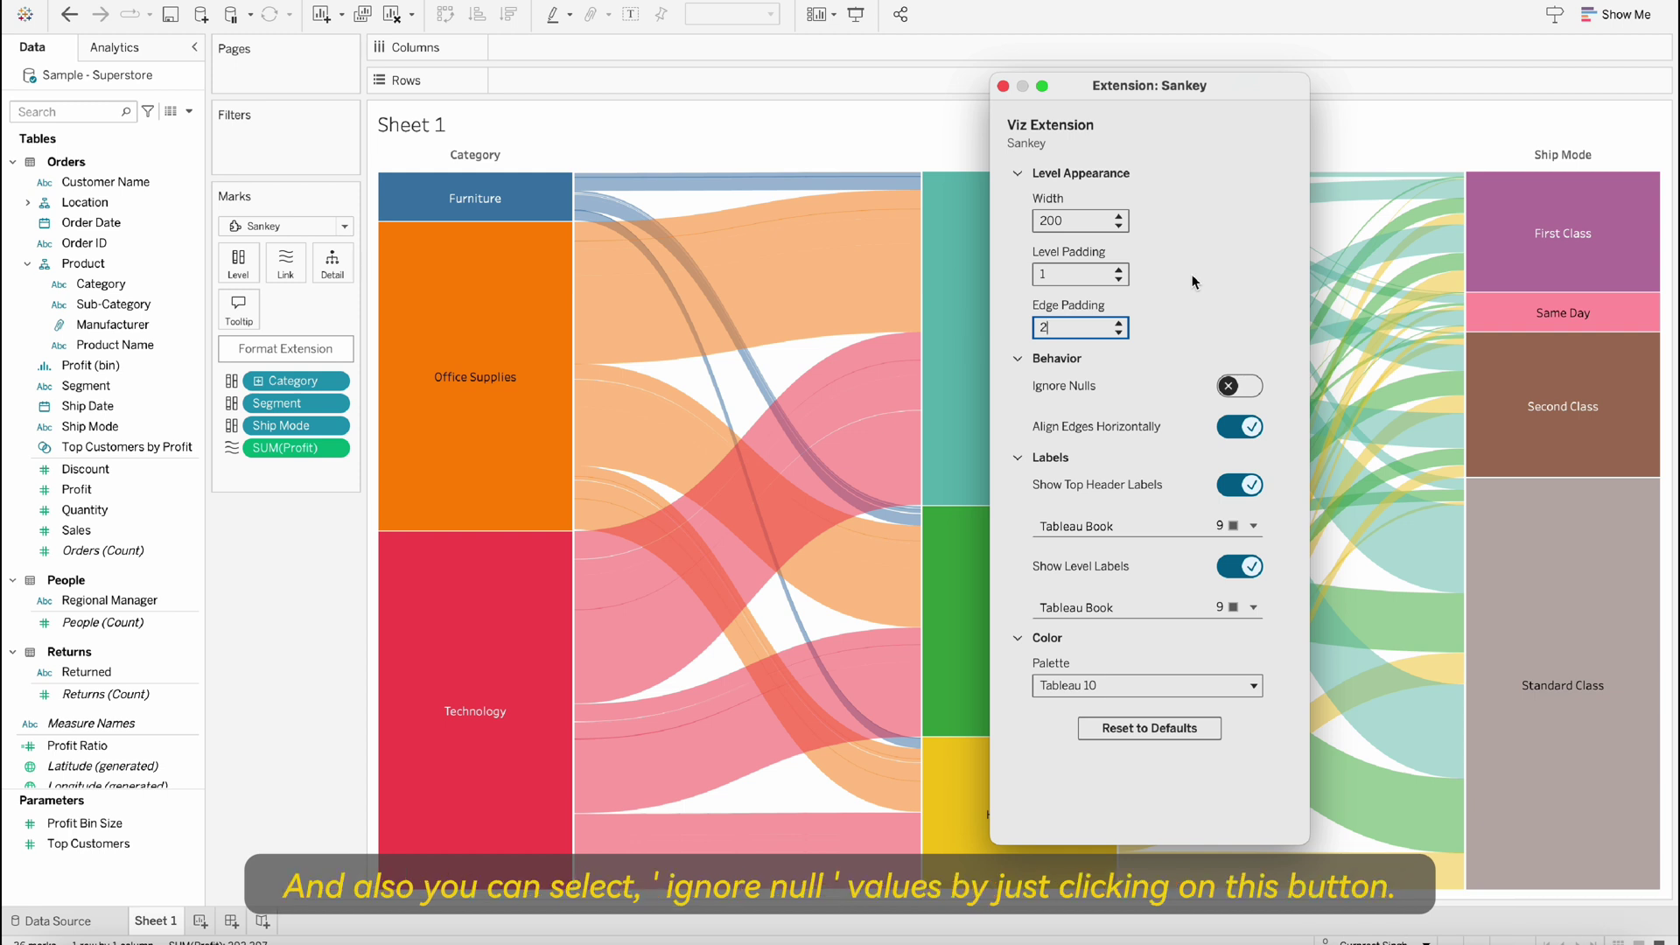
Turn Ignore Nulls on, leaving Align Edges Horizontally on after comparing.
left_click(1251, 389)
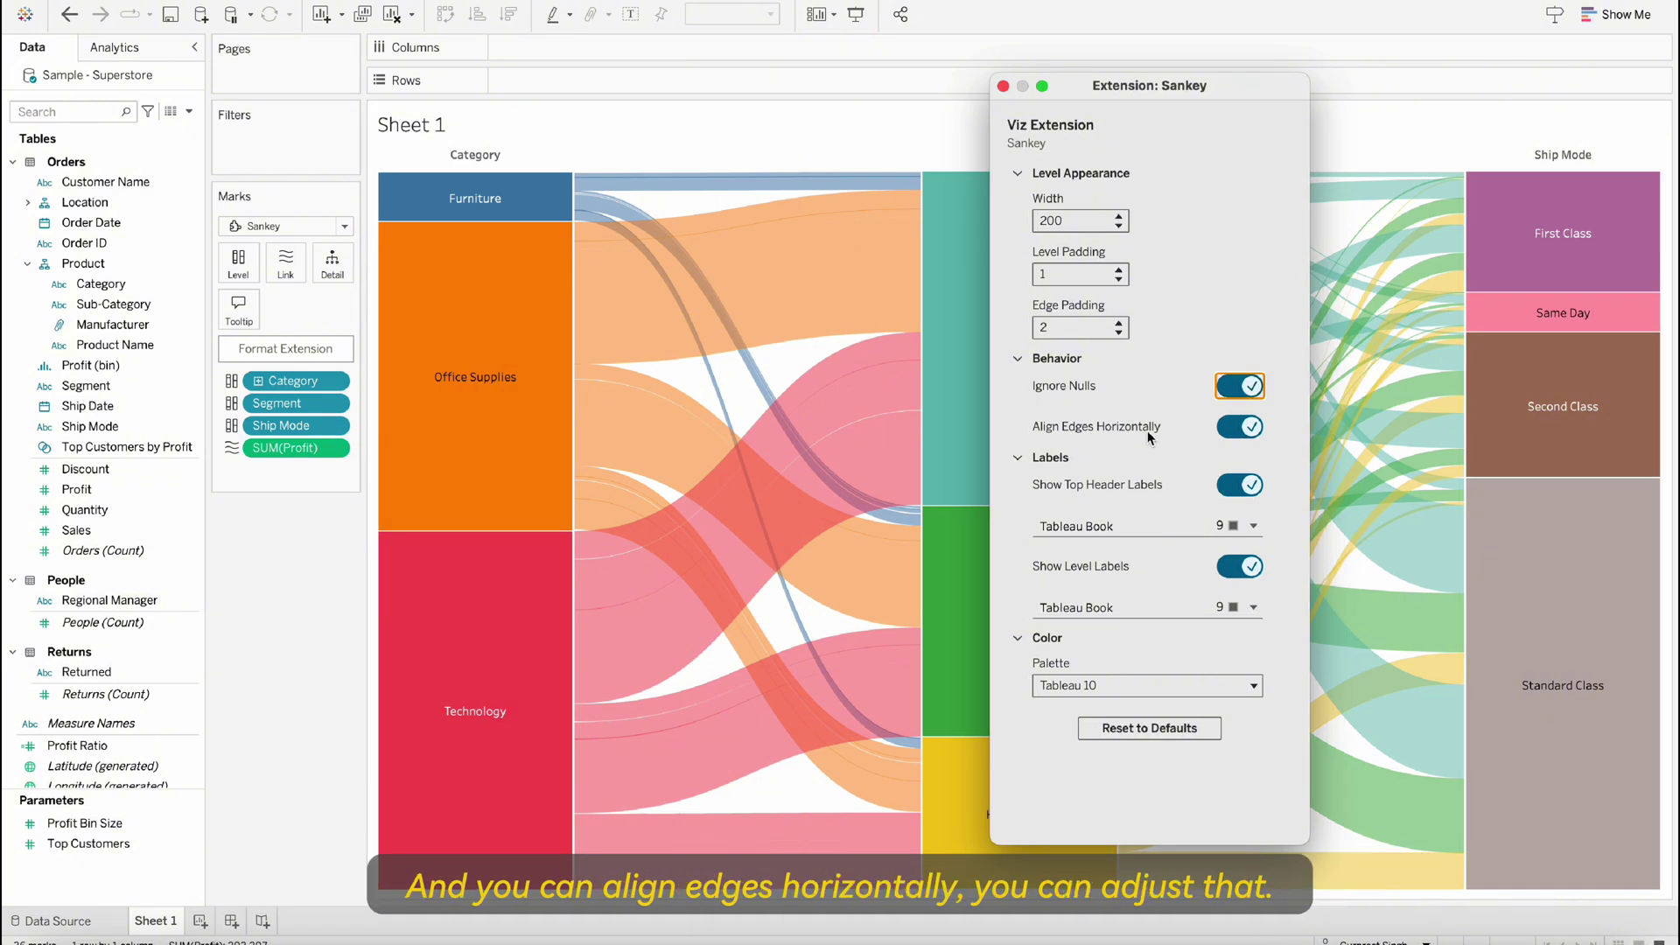
left_click(1241, 428)
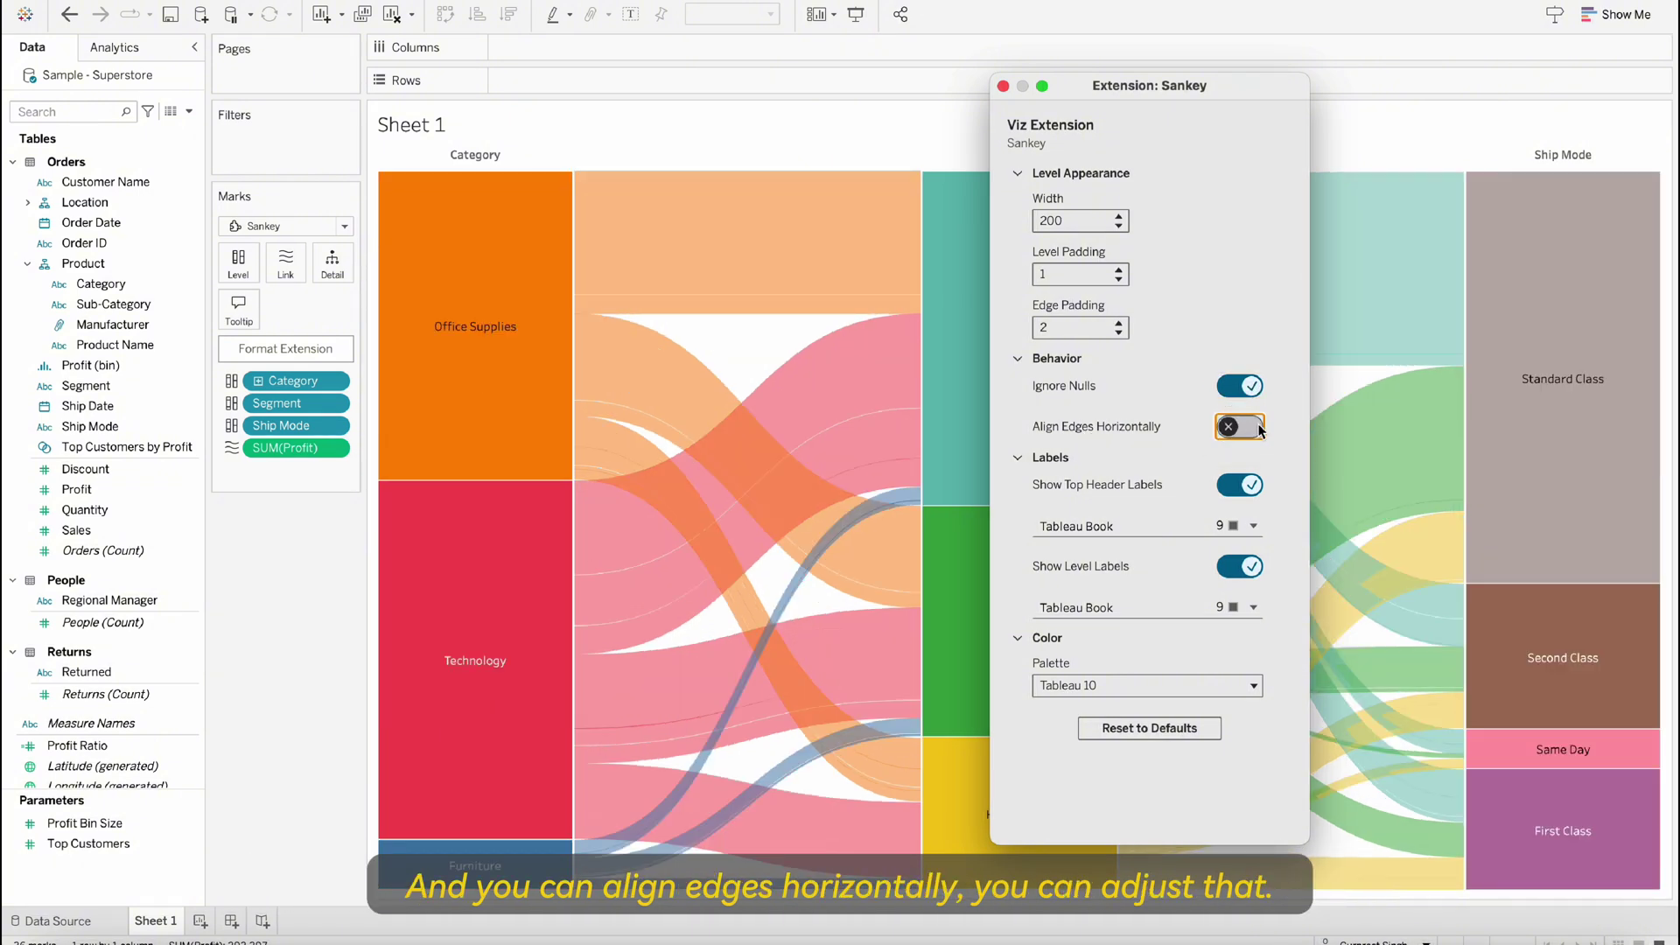
left_click(1258, 428)
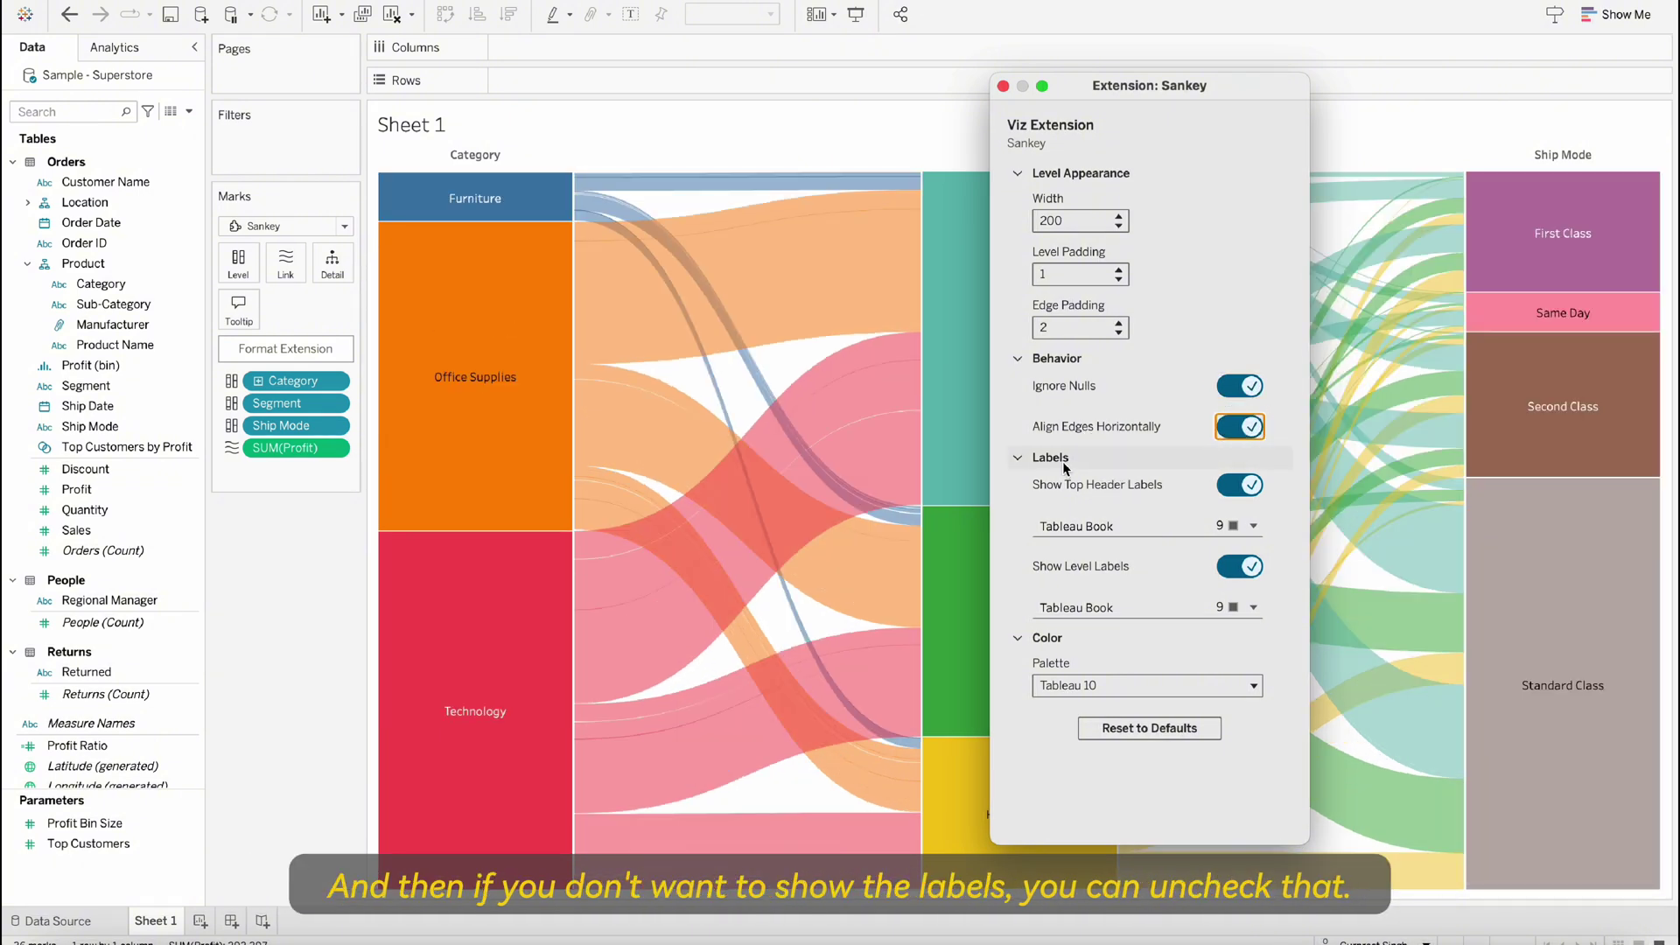
Switch Show Top Header Labels off while keeping Show Level Labels on.
left_click(1234, 487)
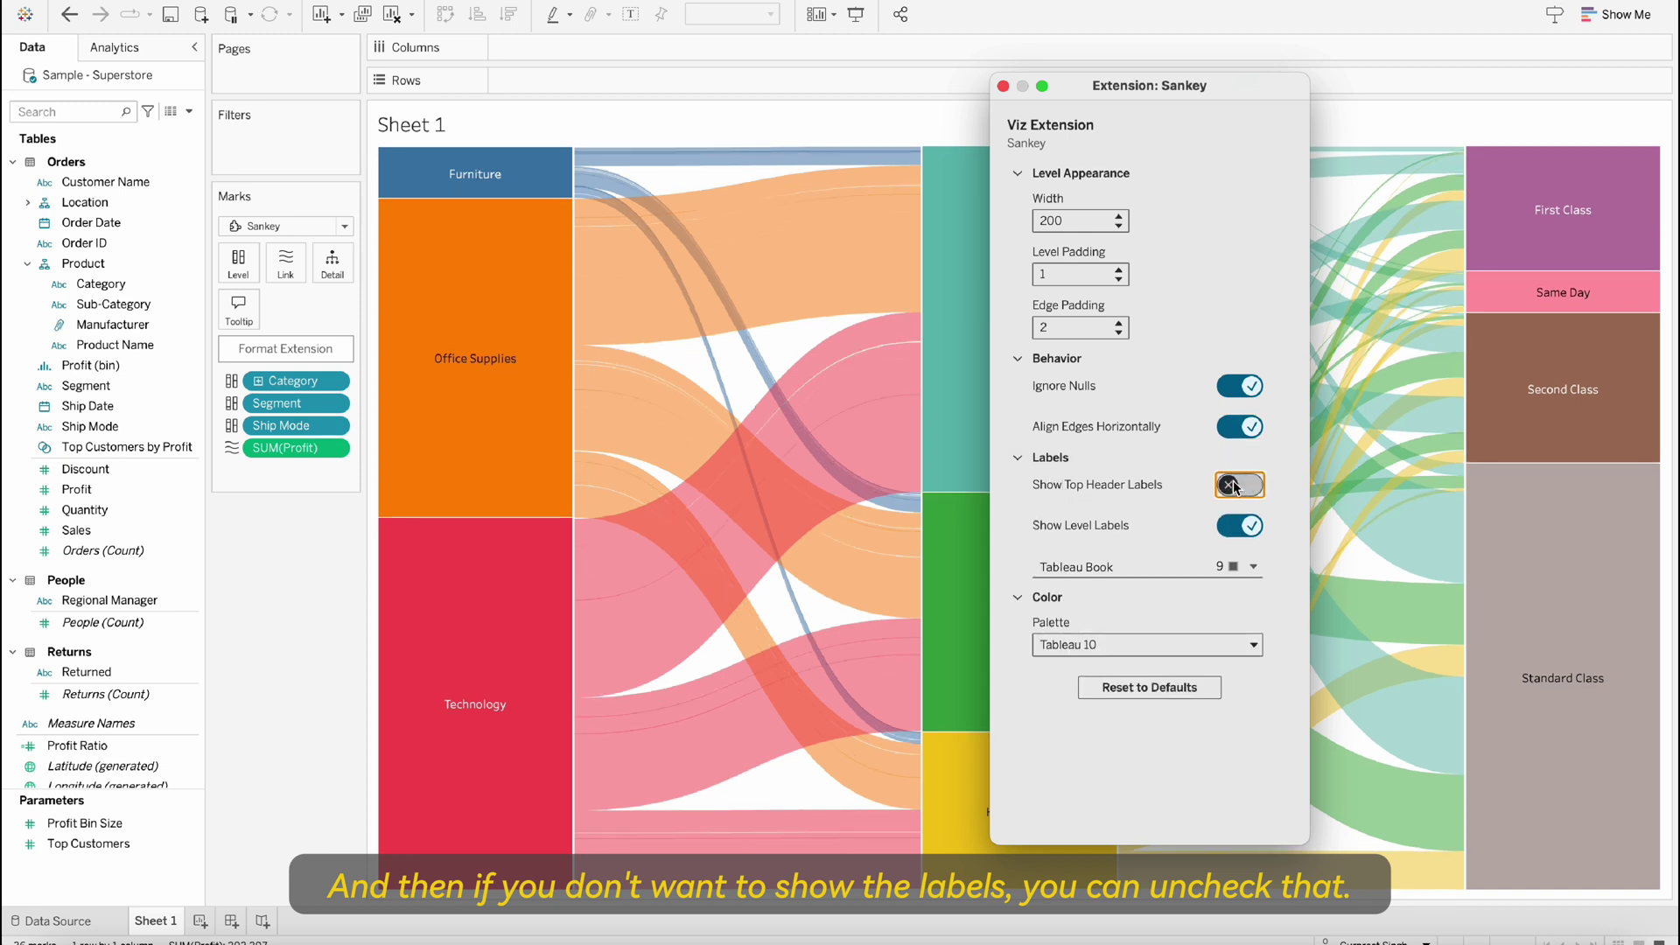
left_click(1234, 487)
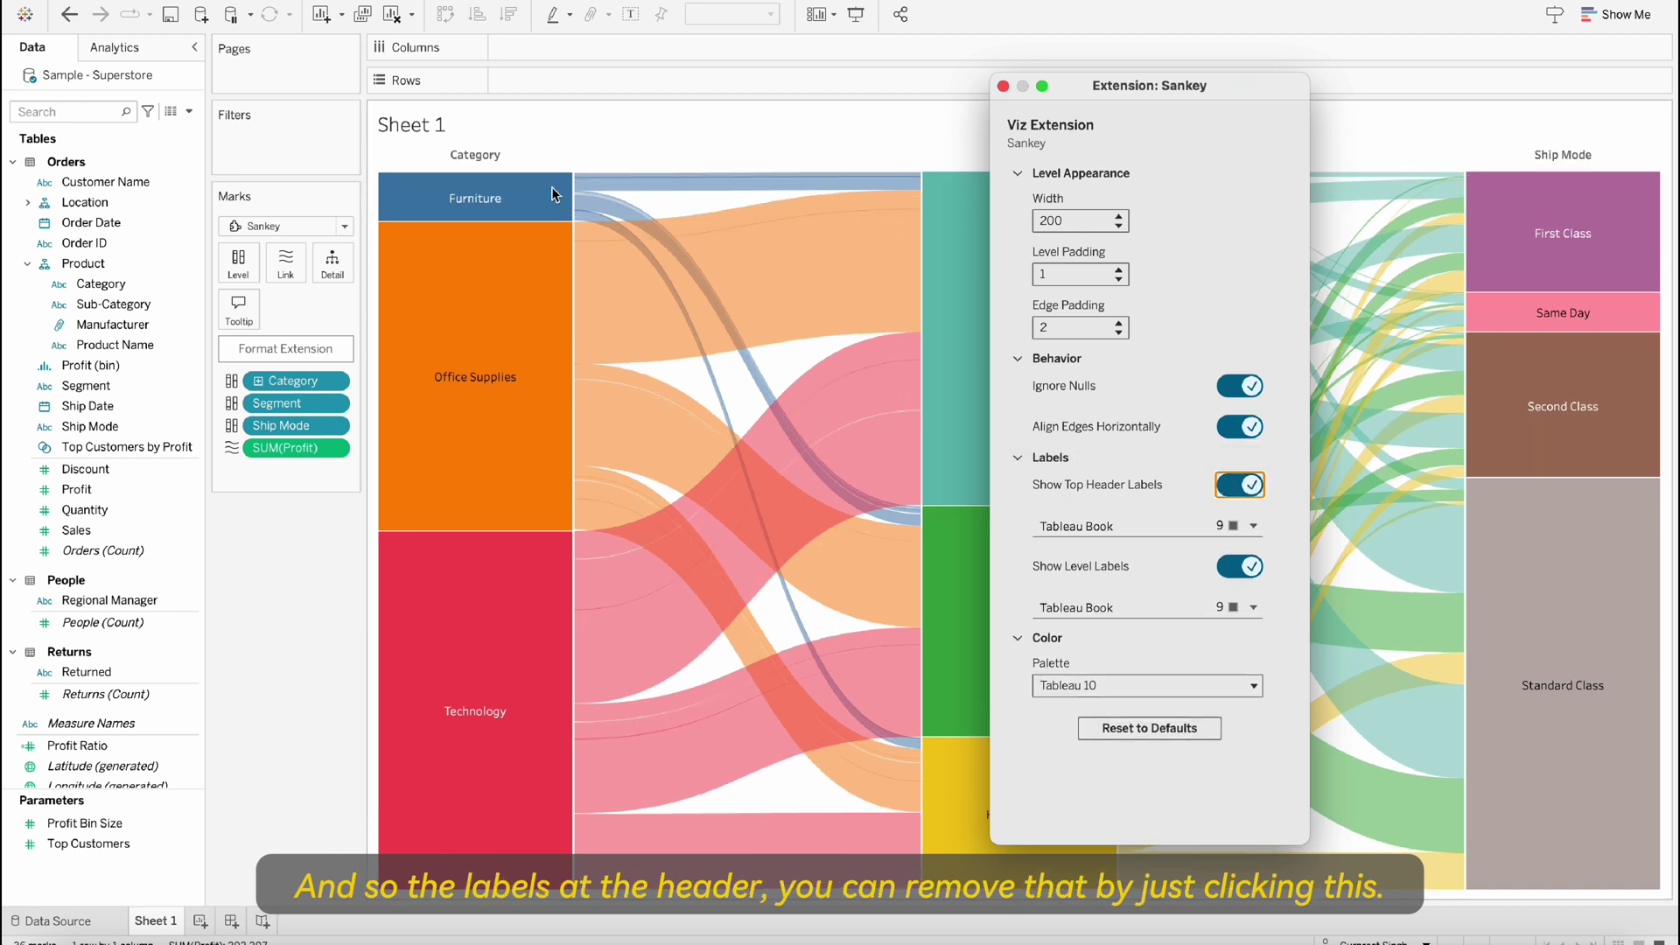
left_click(1234, 487)
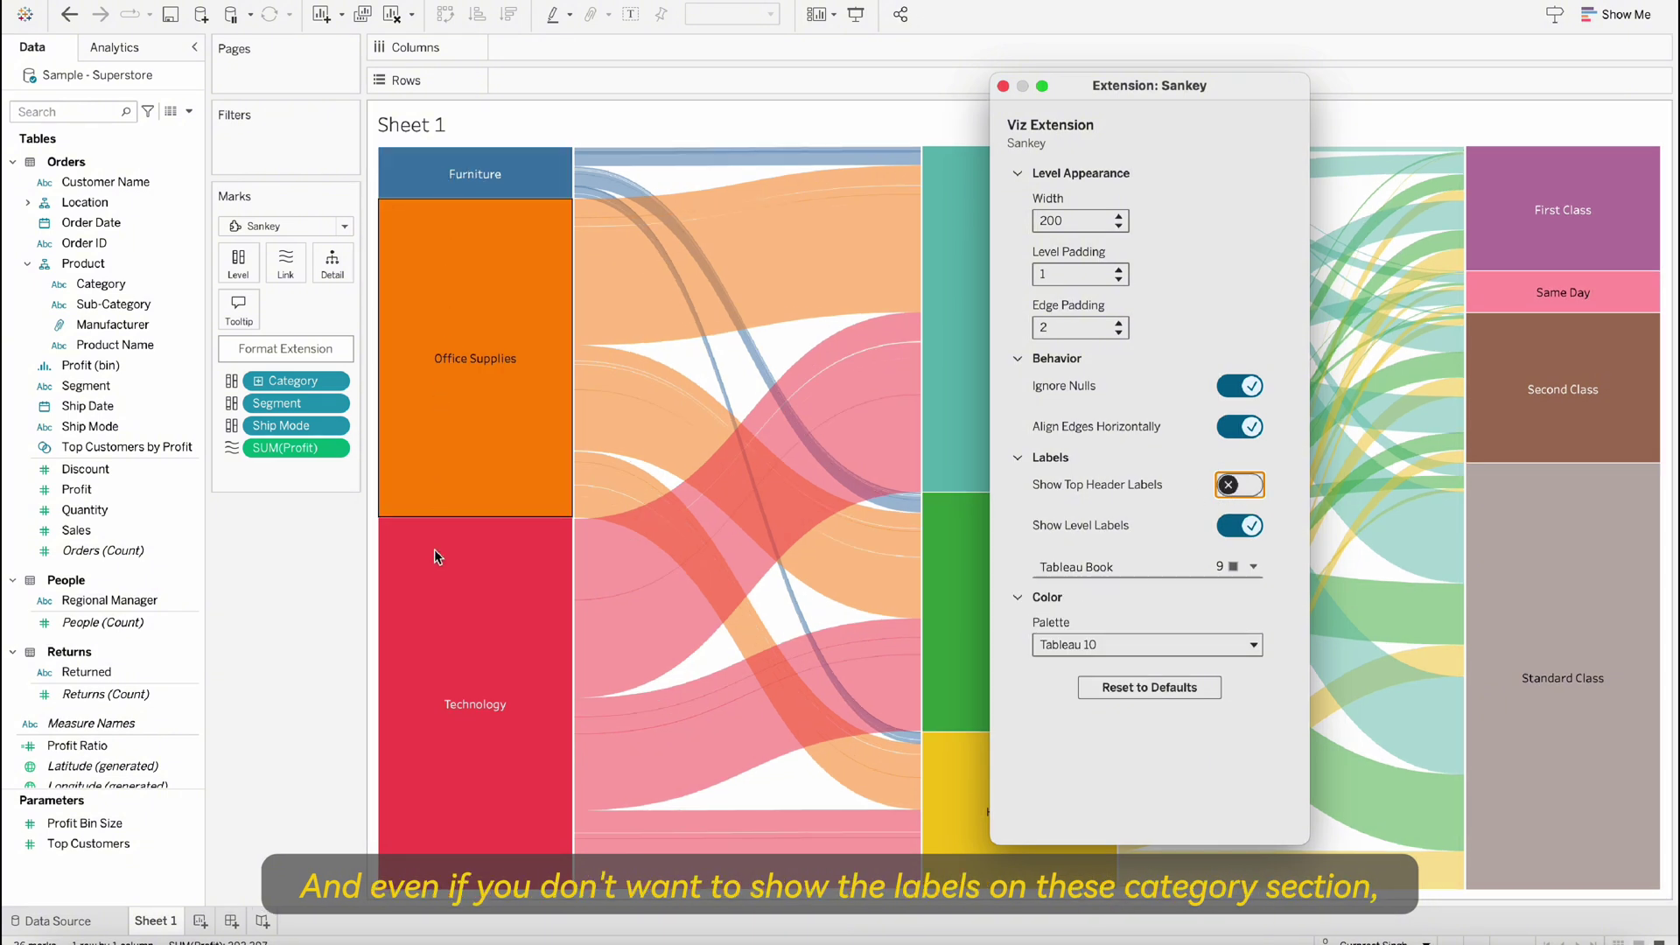
left_click(1246, 529)
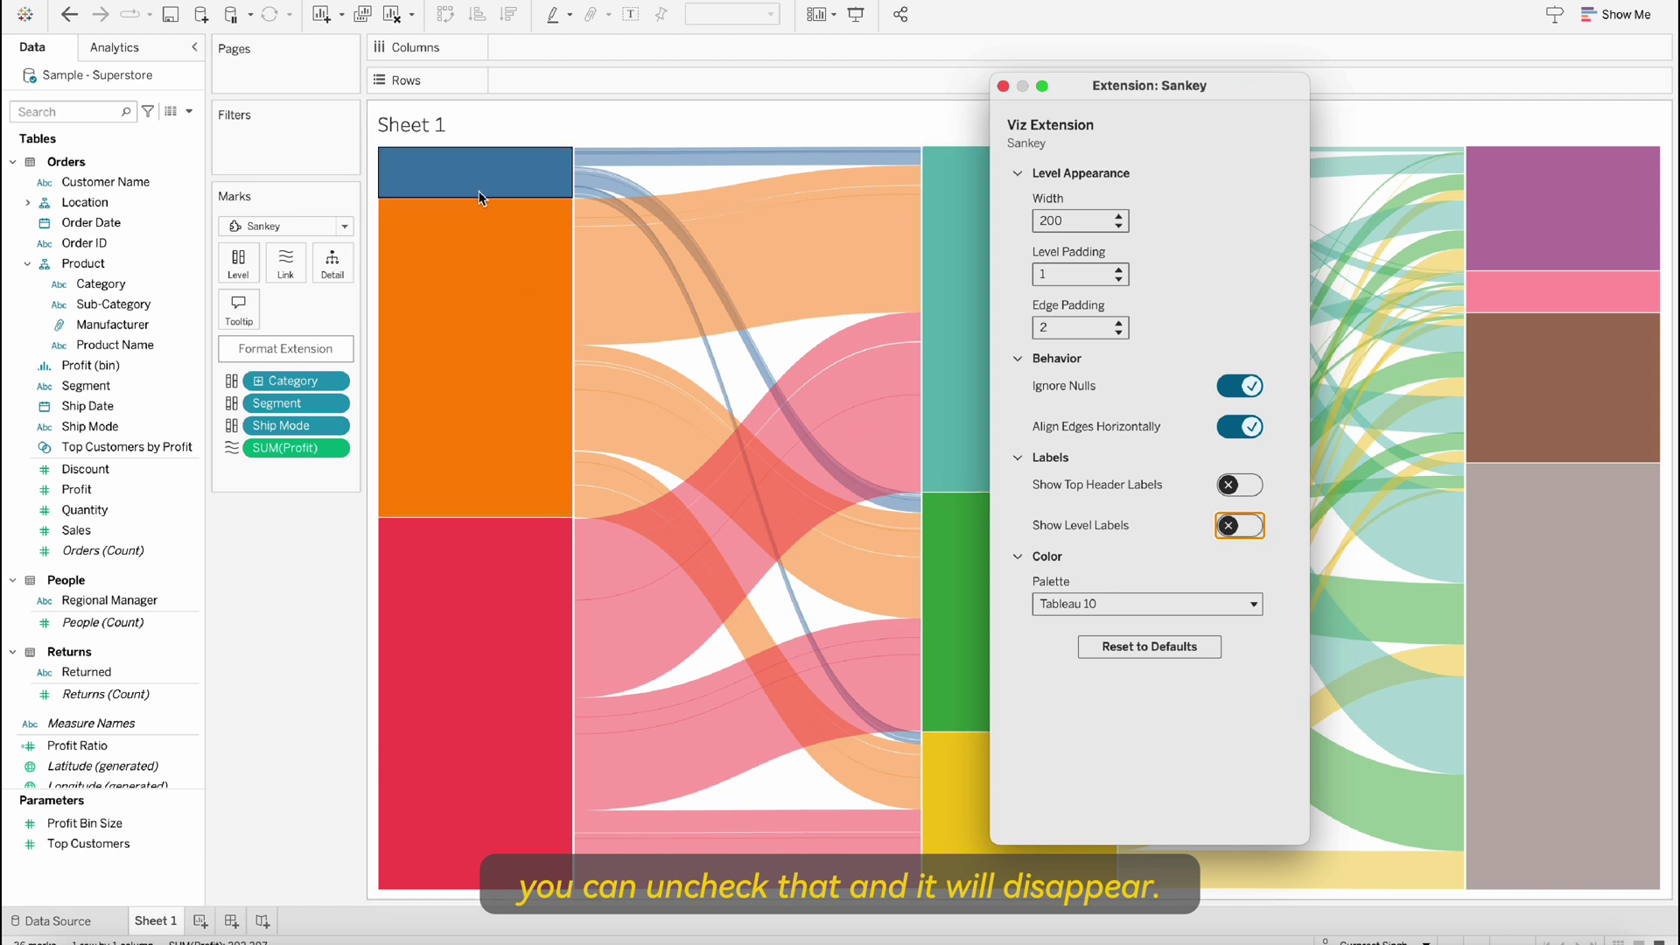
left_click(1246, 528)
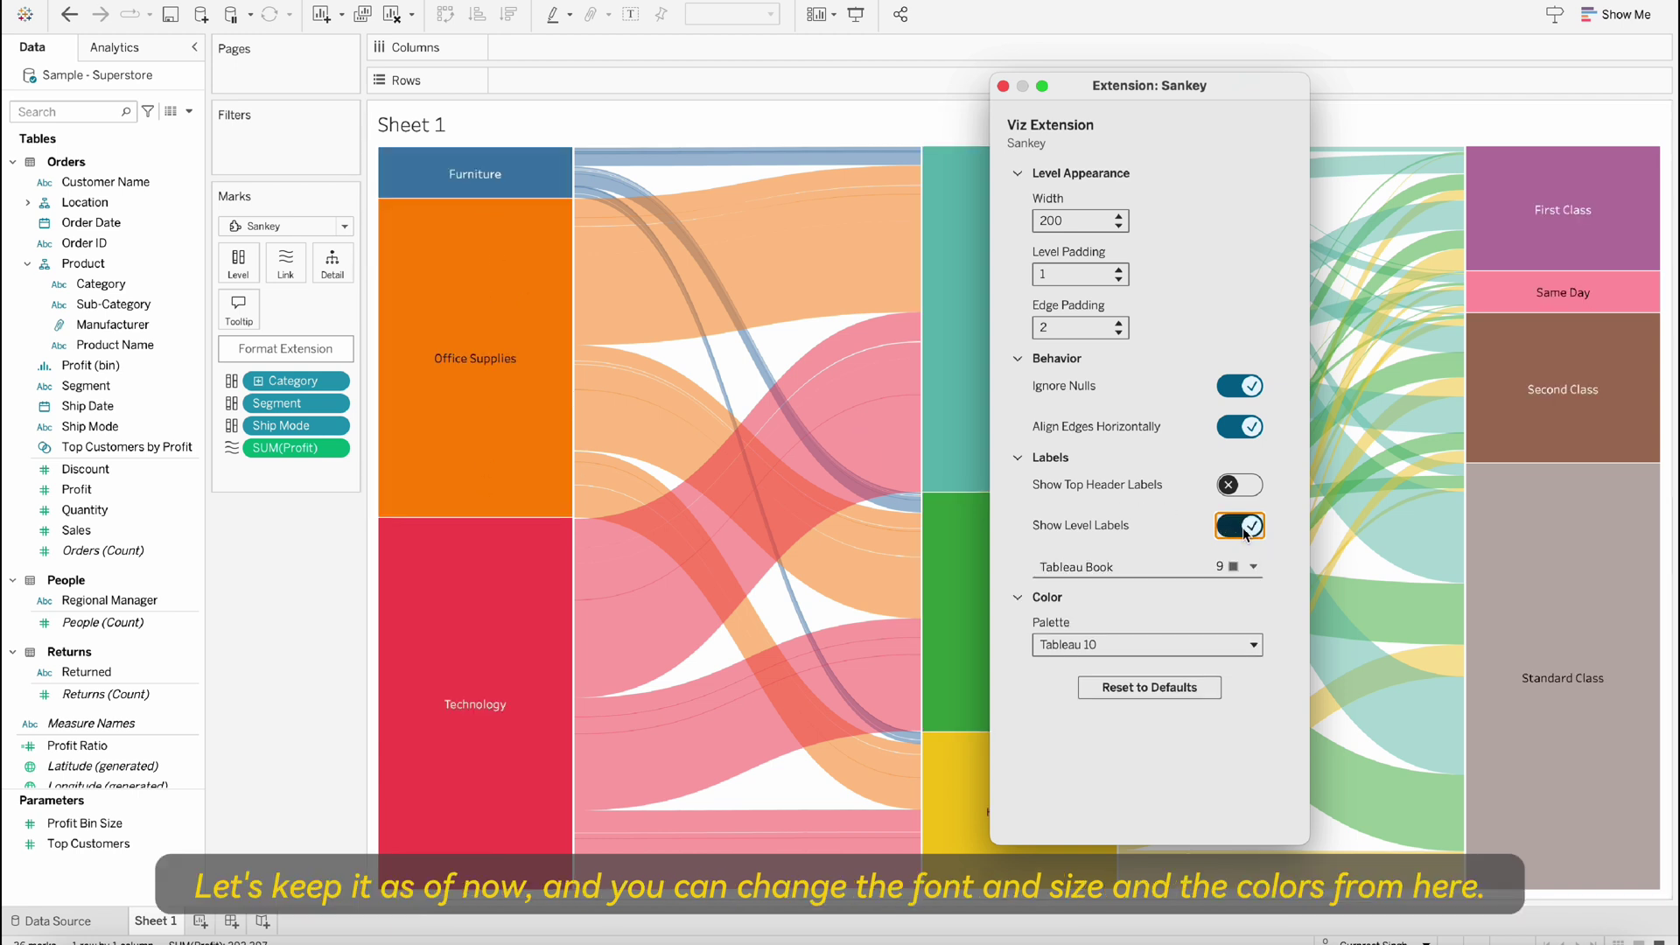
Make the level label font colour black and try the Tableau 20 palette.
left_click(1252, 567)
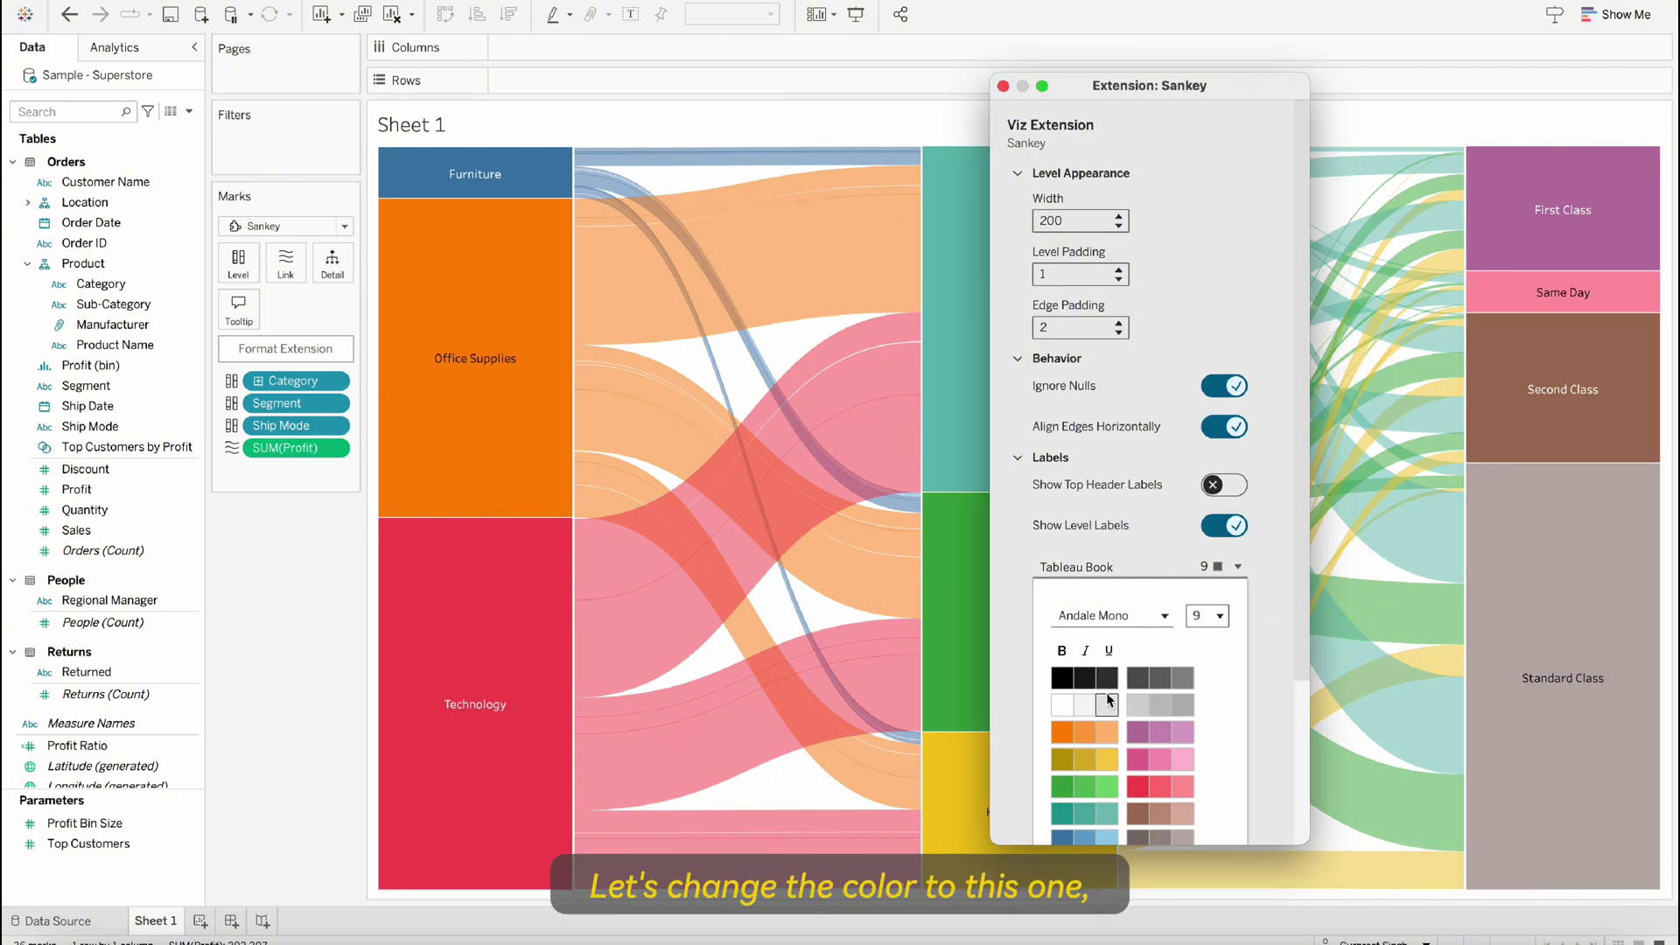
left_click(1085, 683)
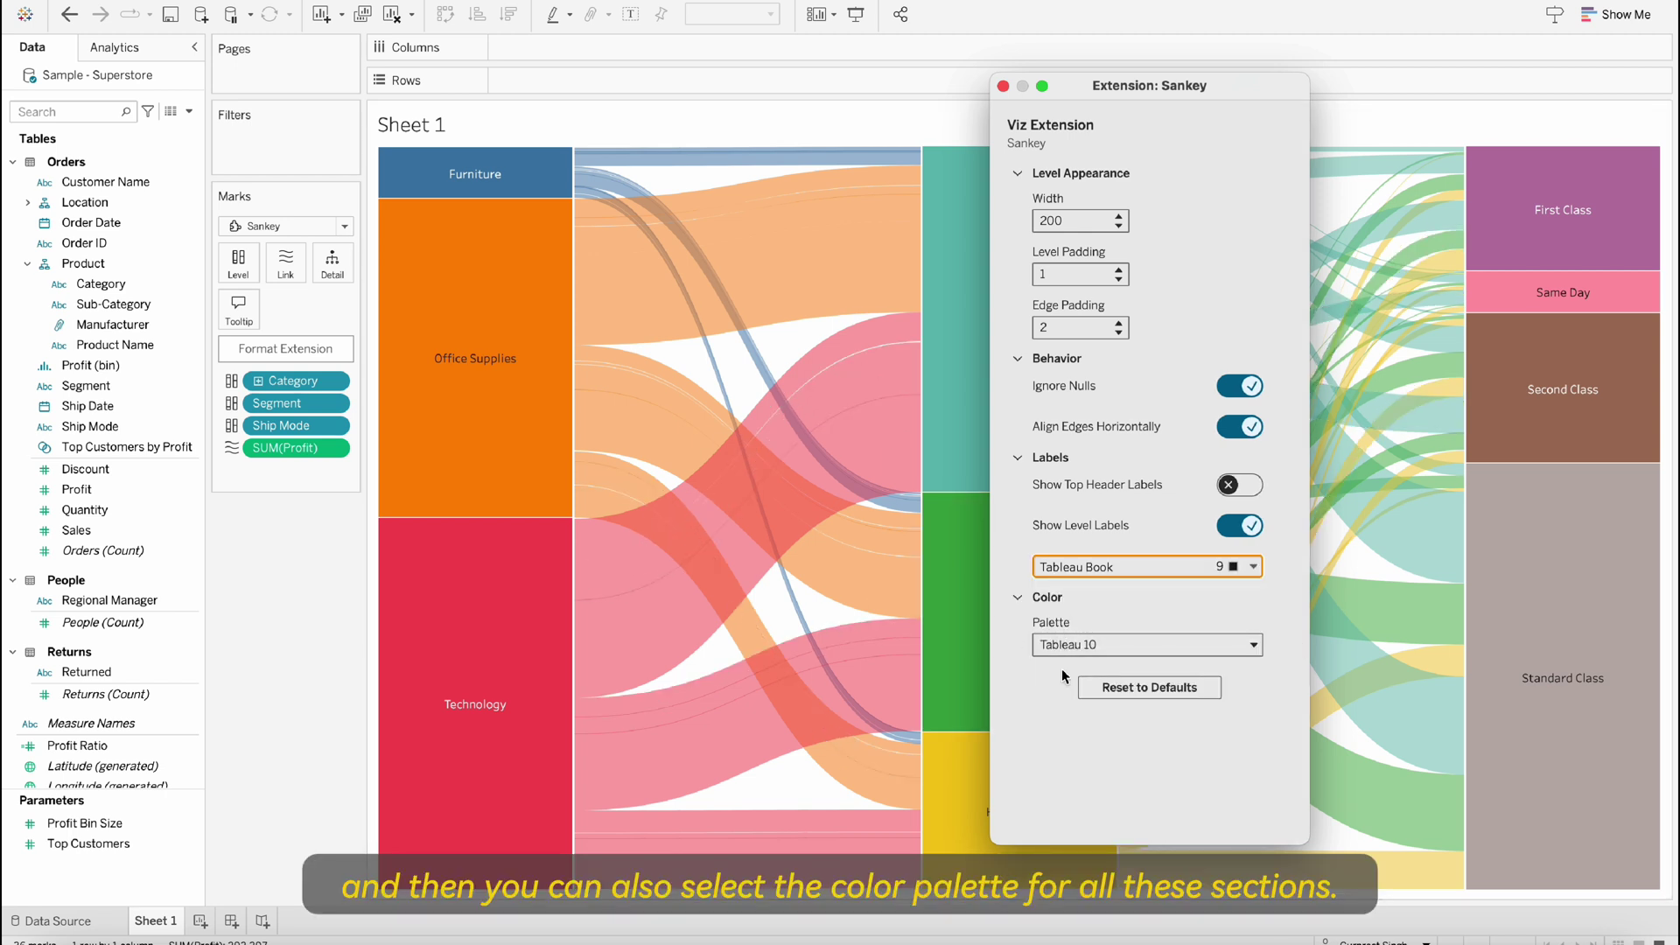
left_click(1112, 645)
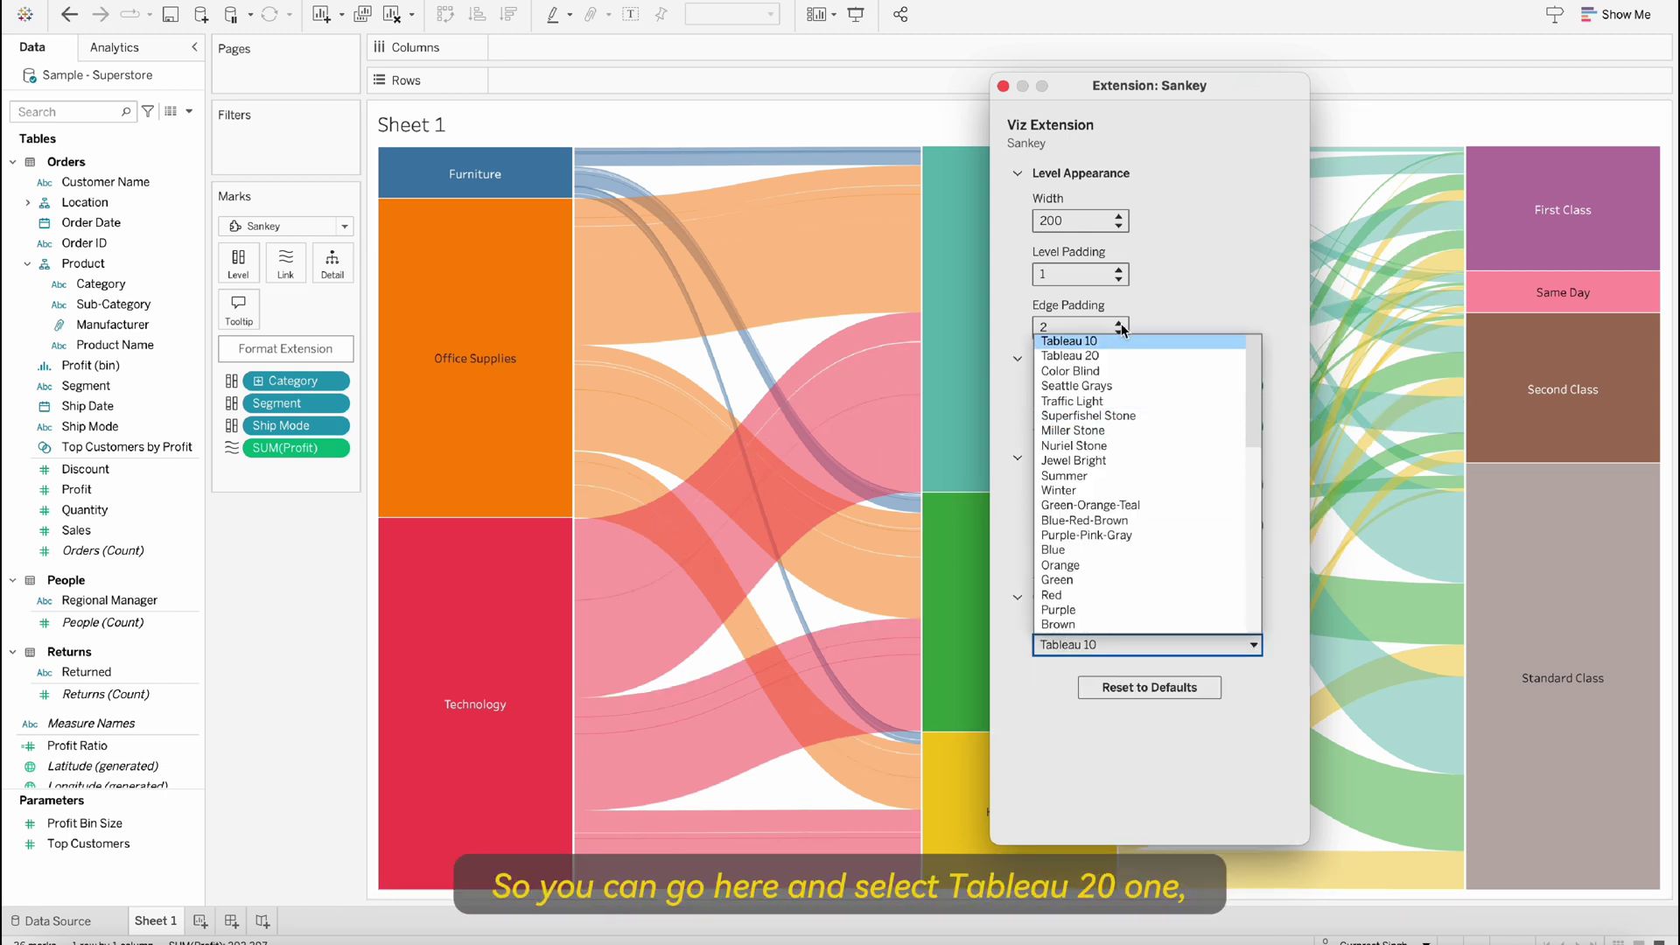
left_click(1069, 355)
Try the Blue Light palette, then settle on Green-Blue Diverging.
left_click(1103, 645)
scroll(1101, 579, "down", 10)
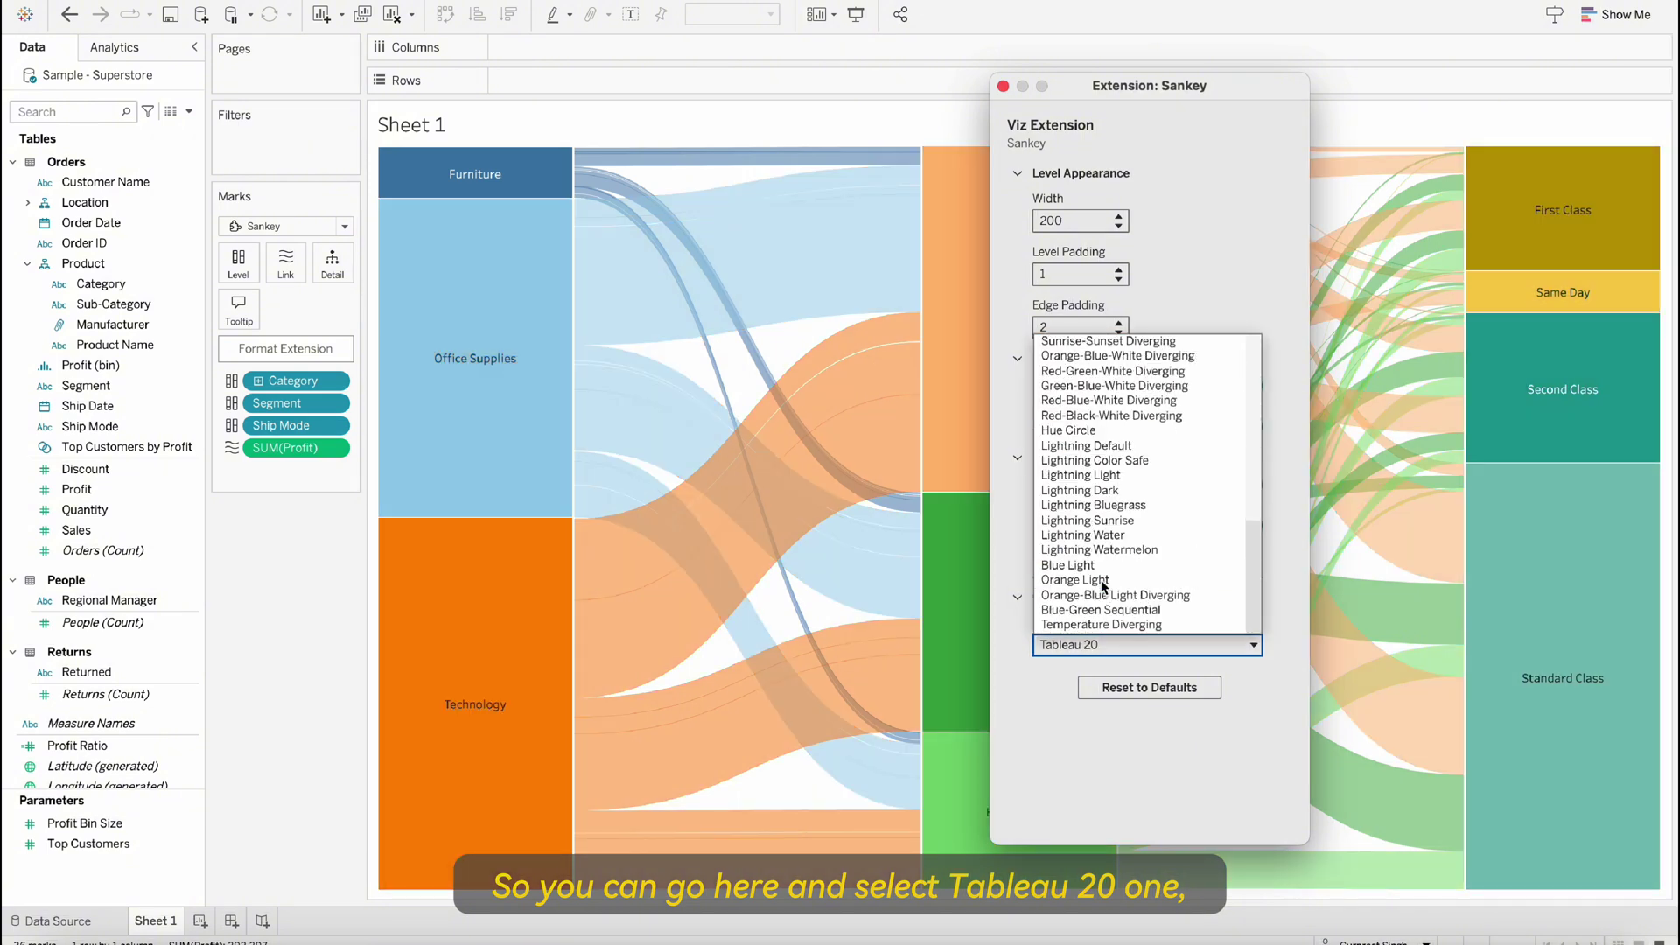
left_click(1096, 567)
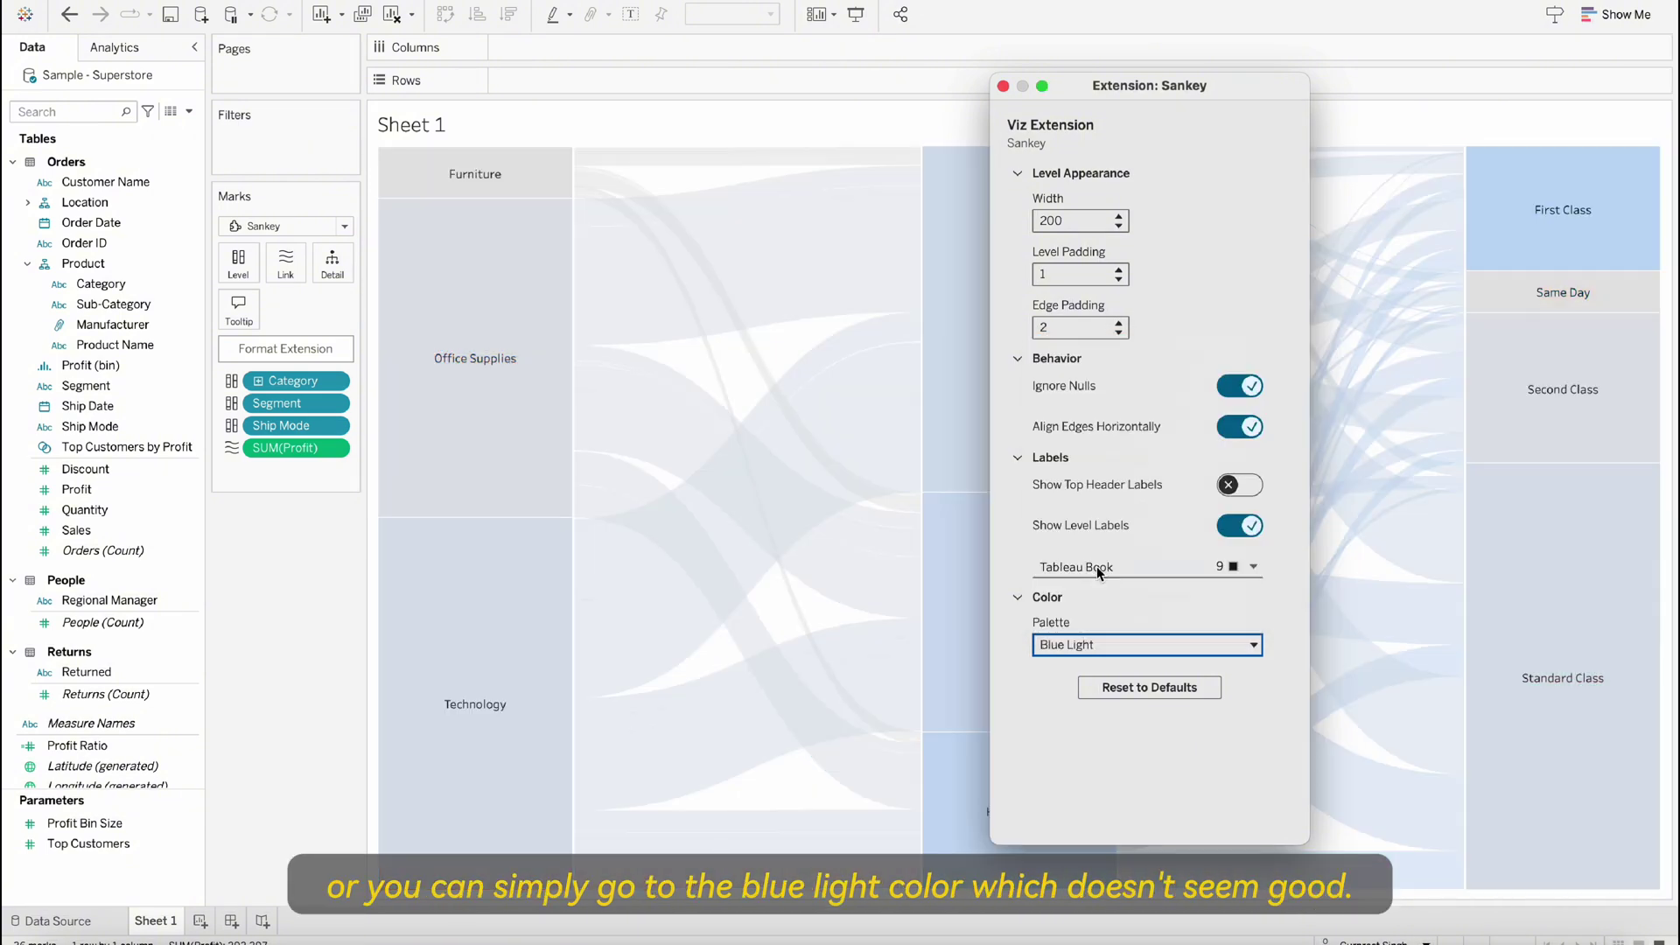
left_click(1098, 644)
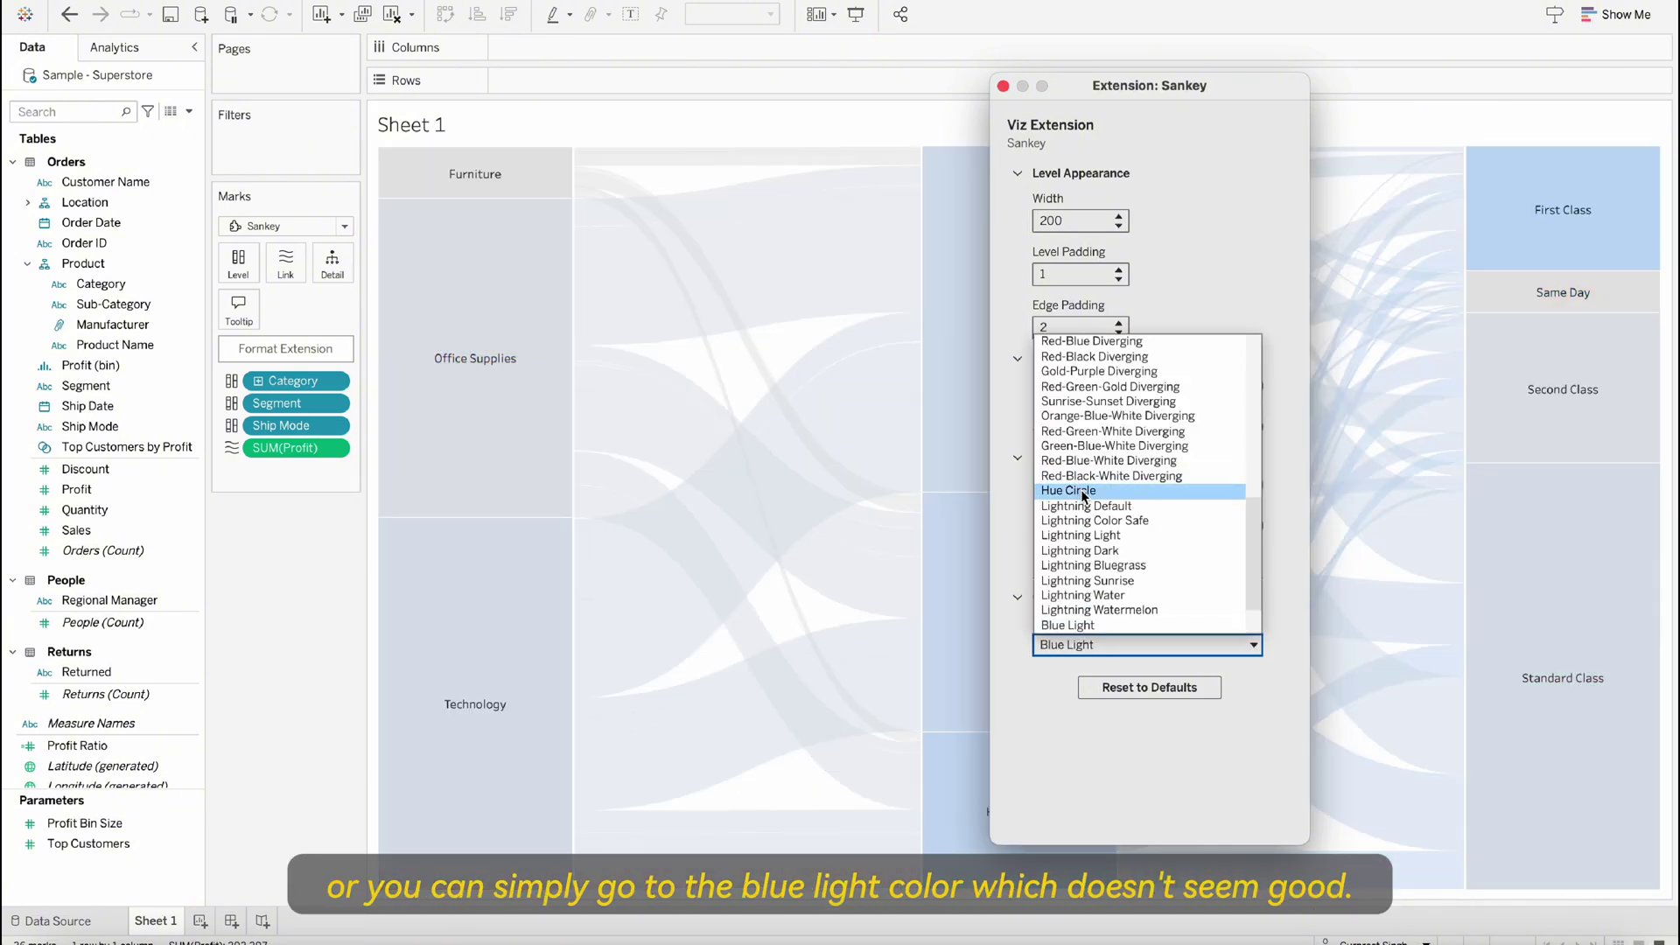
scroll(1083, 495, "up", 3)
left_click(1090, 402)
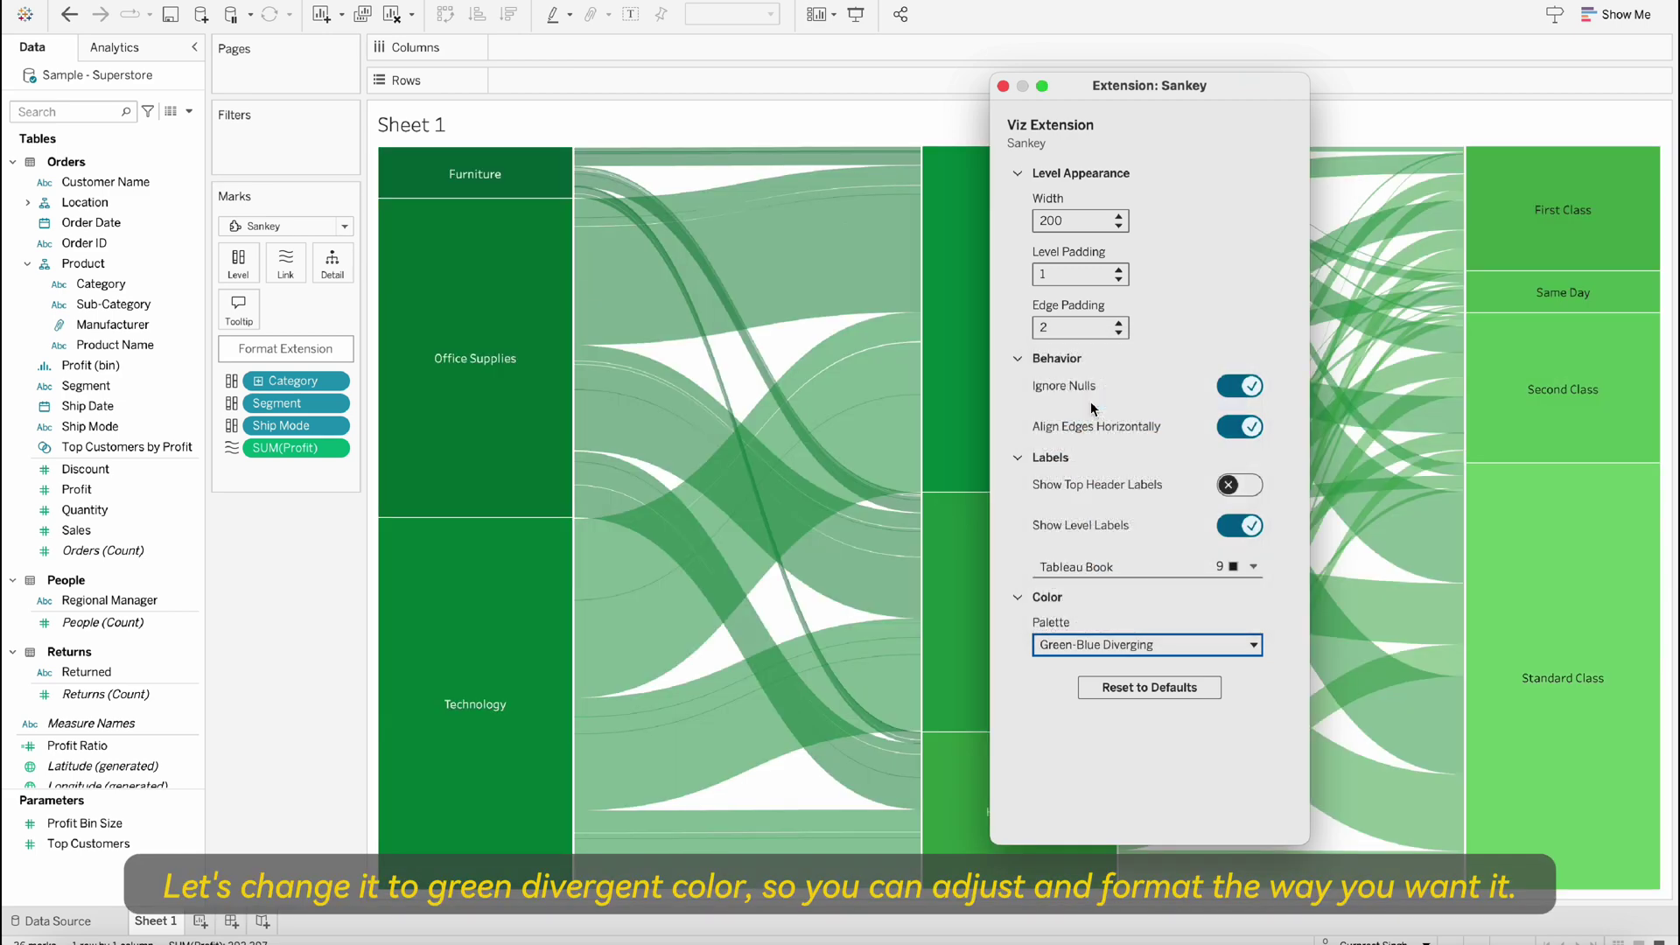